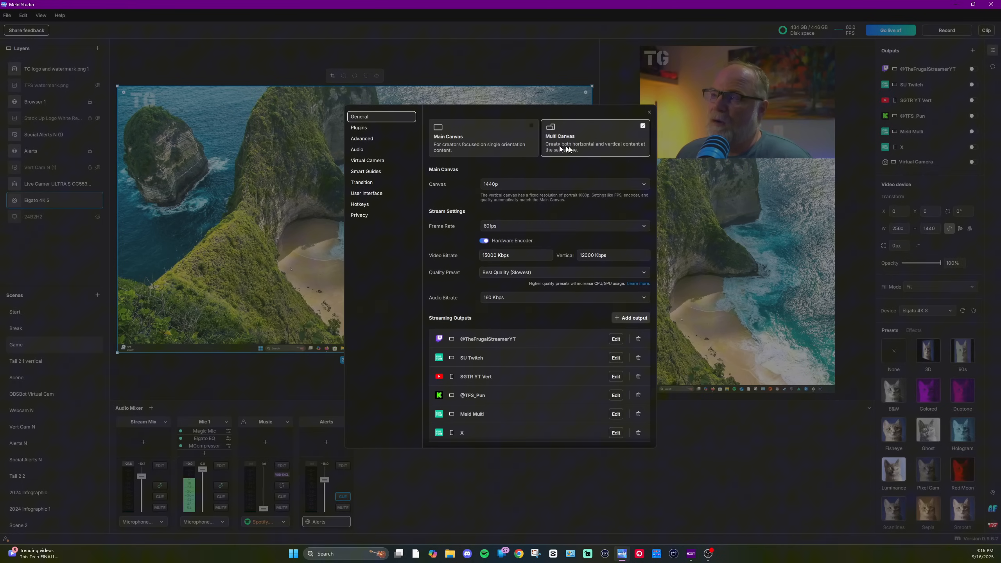
Step: Toggle the canvas mode between Main Canvas and Multi Canvas, ending on Multi Canvas, and close the settings
left_click(530, 127)
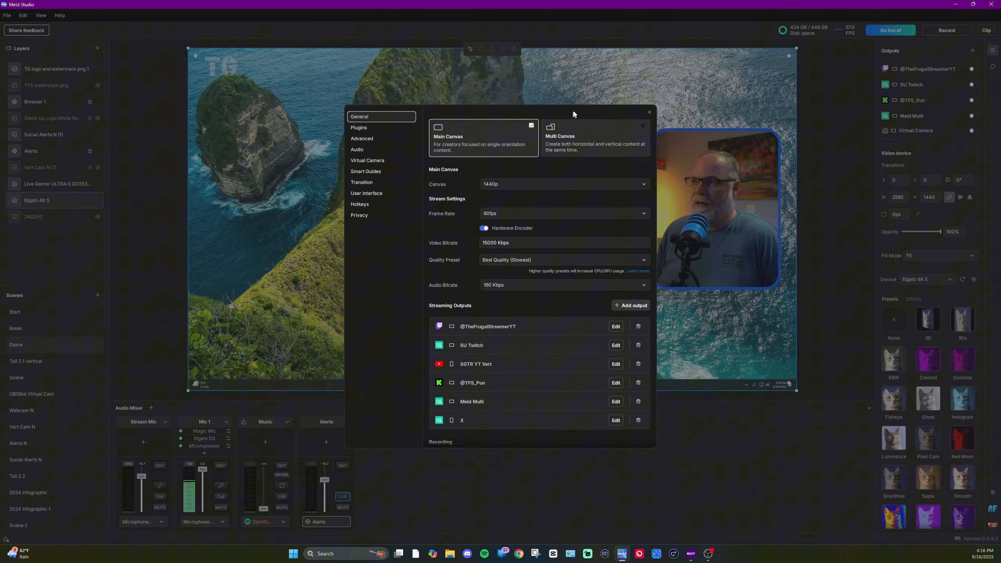
left_click(643, 126)
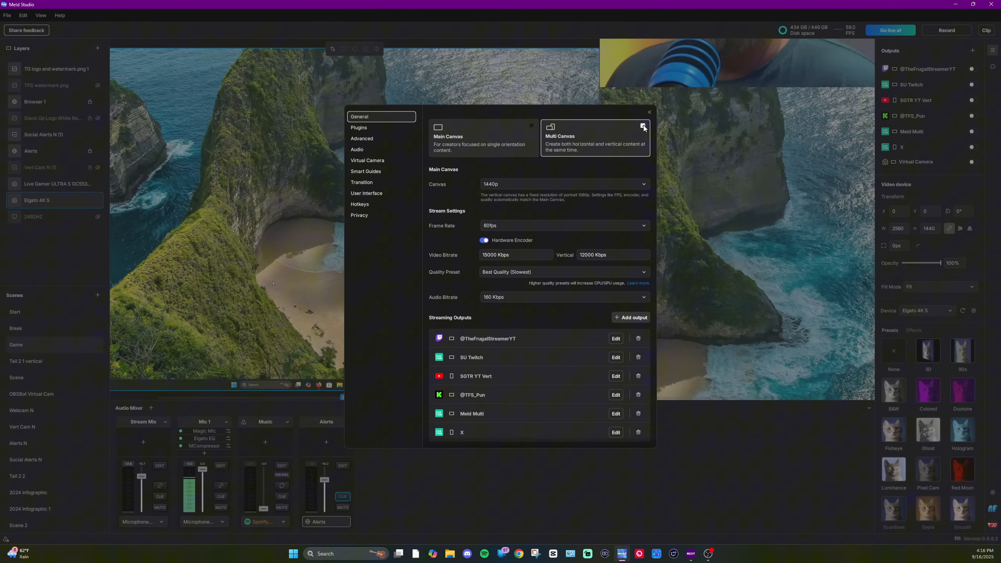
left_click(649, 112)
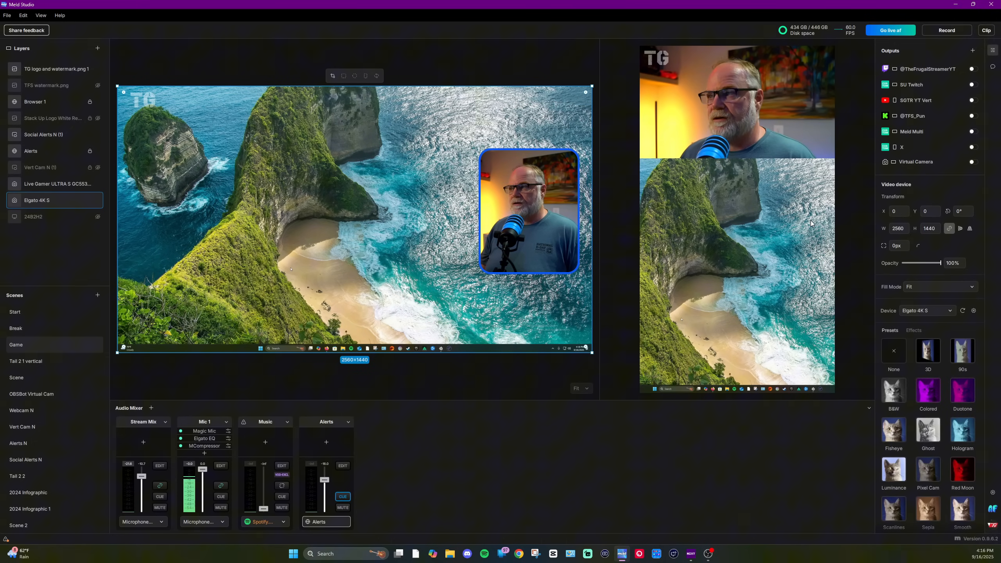
Step: Select layers in the horizontal and vertical canvas previews to inspect the webcam and social alerts overlays
left_click(785, 140)
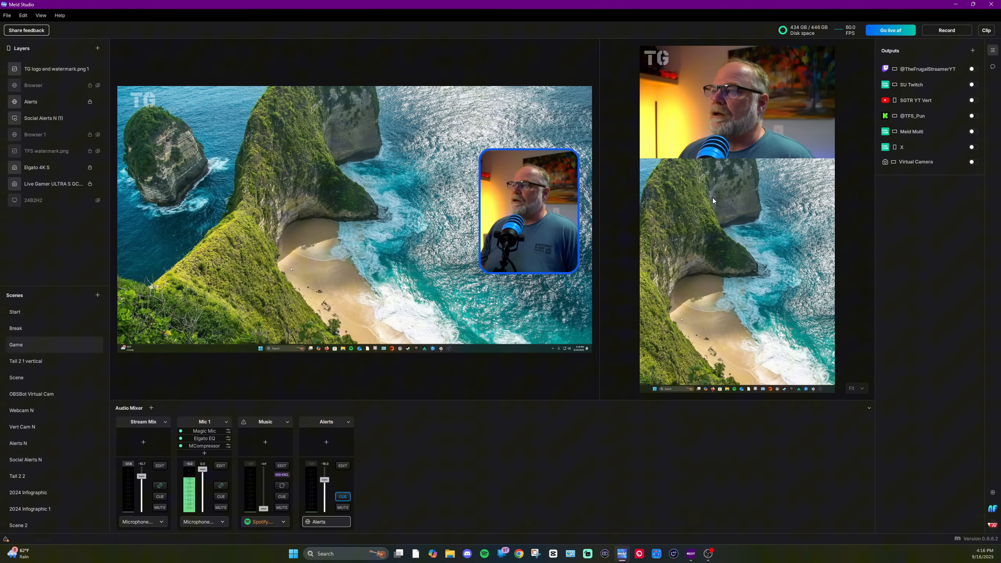
left_click(507, 138)
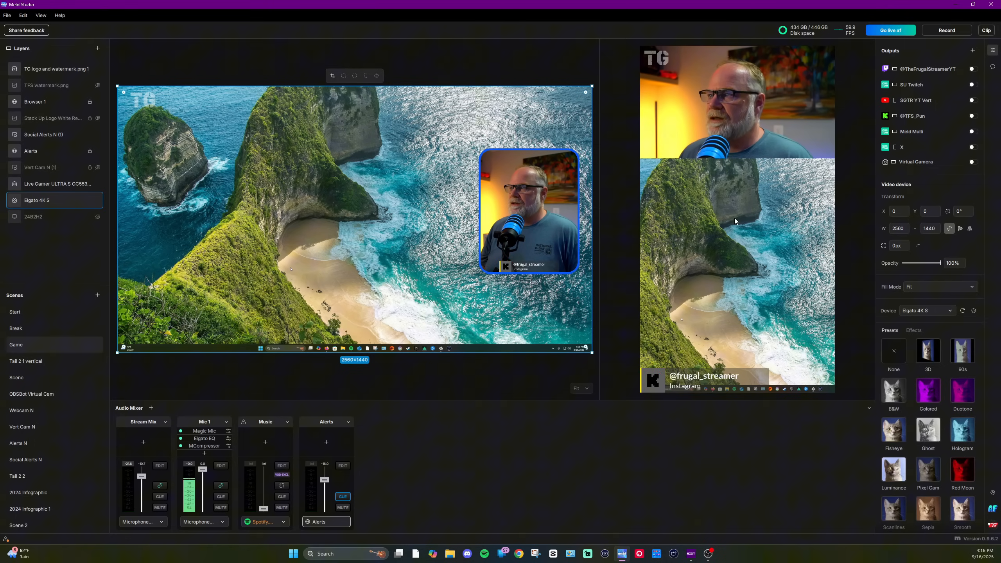
left_click(739, 280)
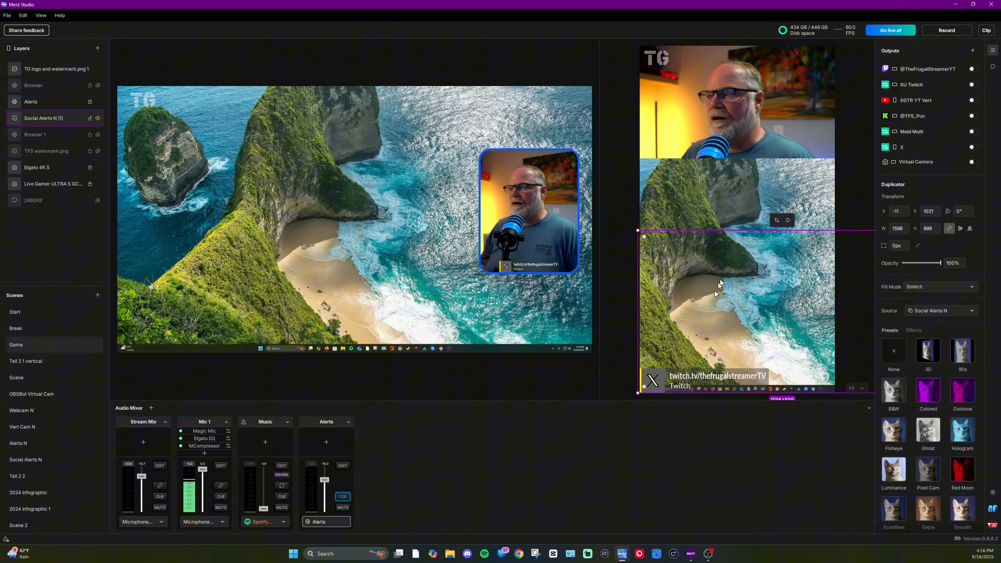
left_click(451, 278)
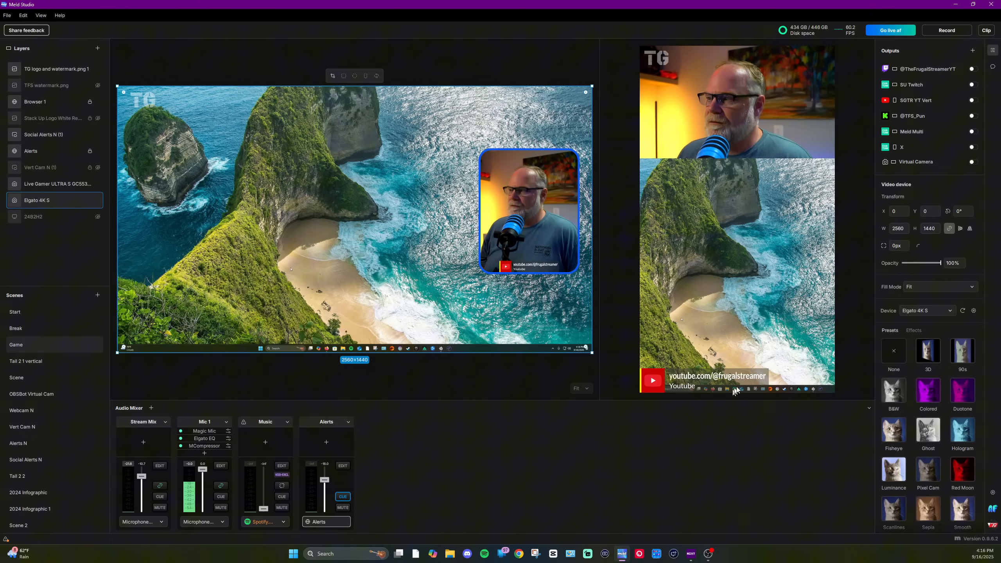
left_click(743, 257)
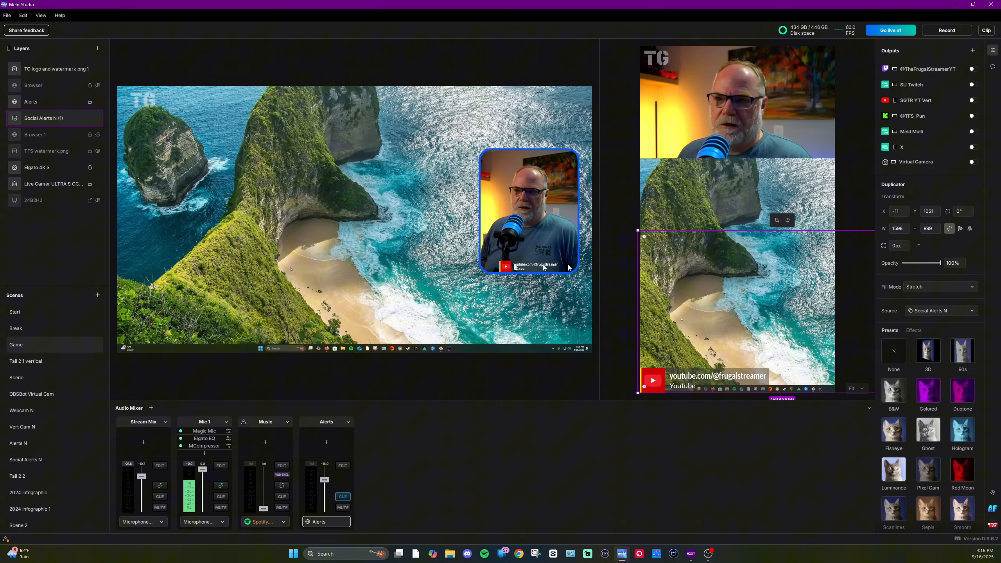
left_click(436, 265)
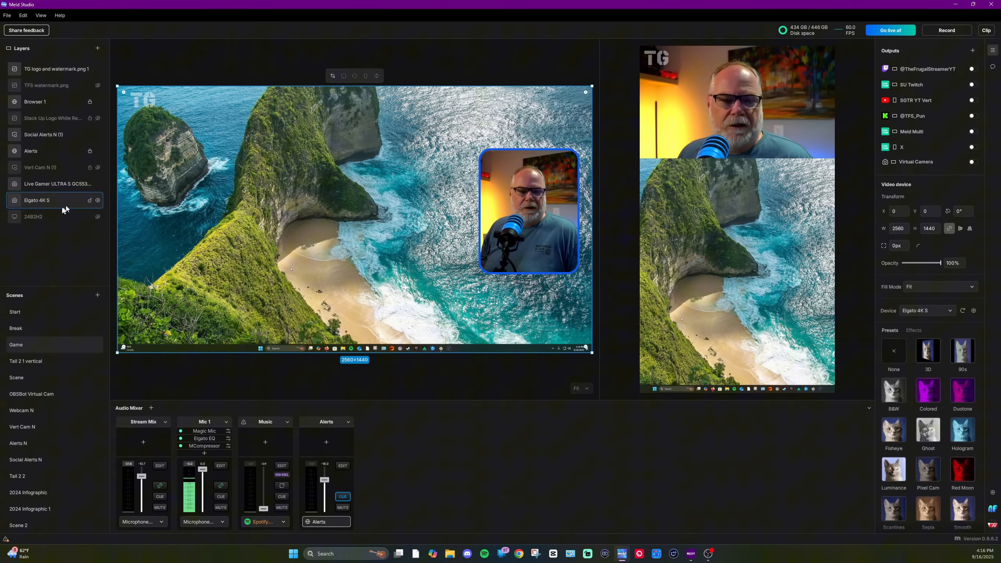
left_click(782, 335)
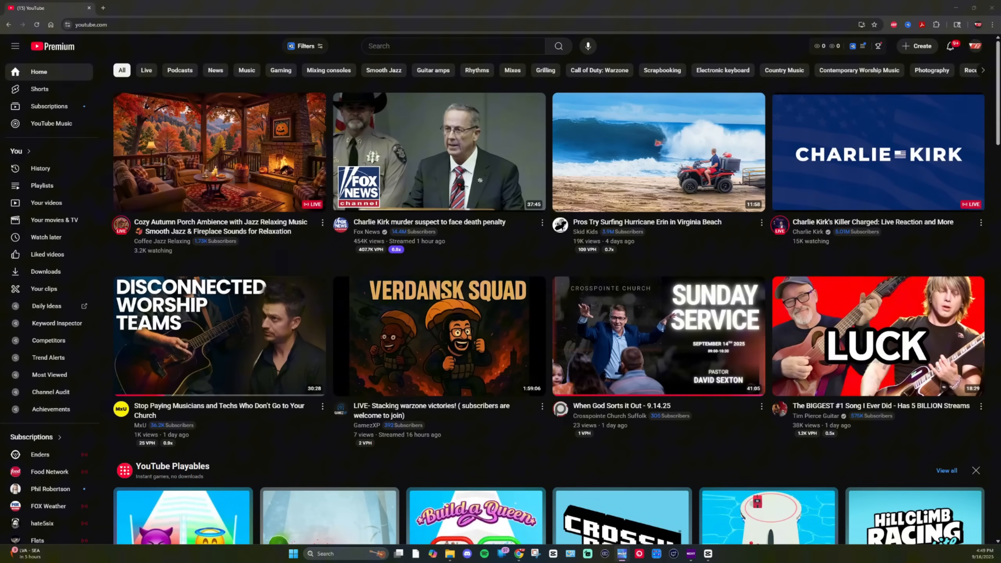
Step: Switch to YouTube and start scheduling a new live stream with new settings instead of reusing previous ones
left_click(921, 46)
left_click(924, 82)
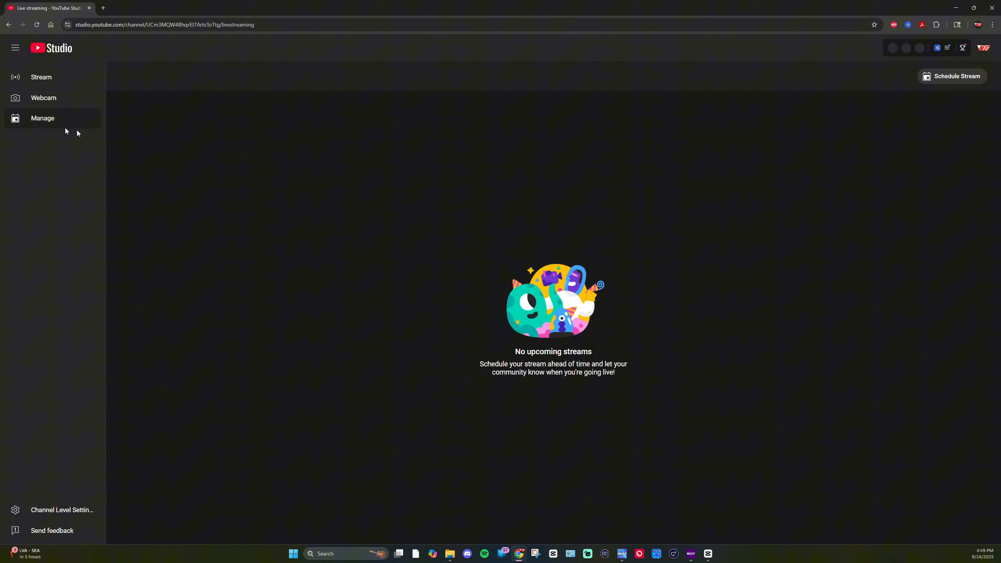
left_click(946, 79)
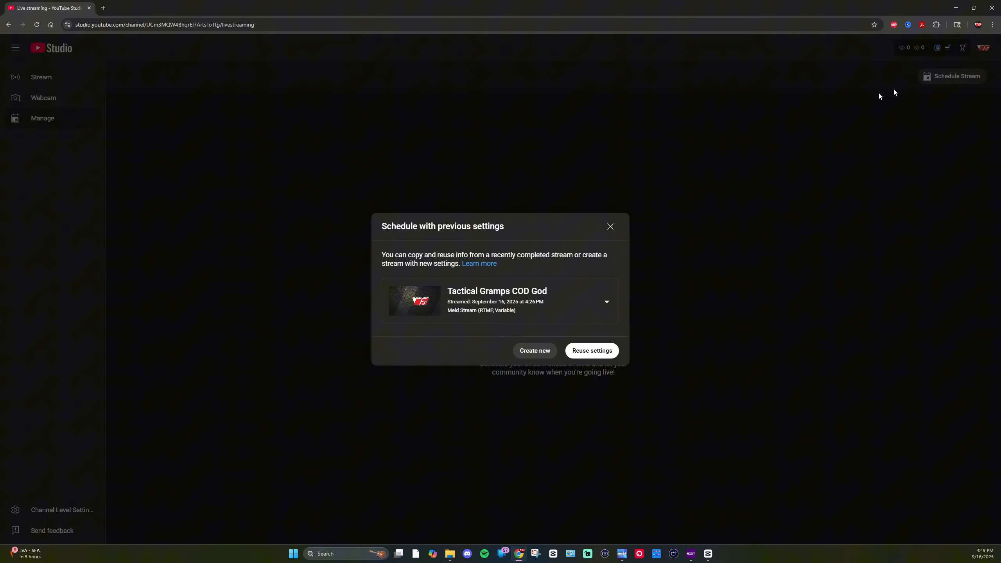
left_click(535, 350)
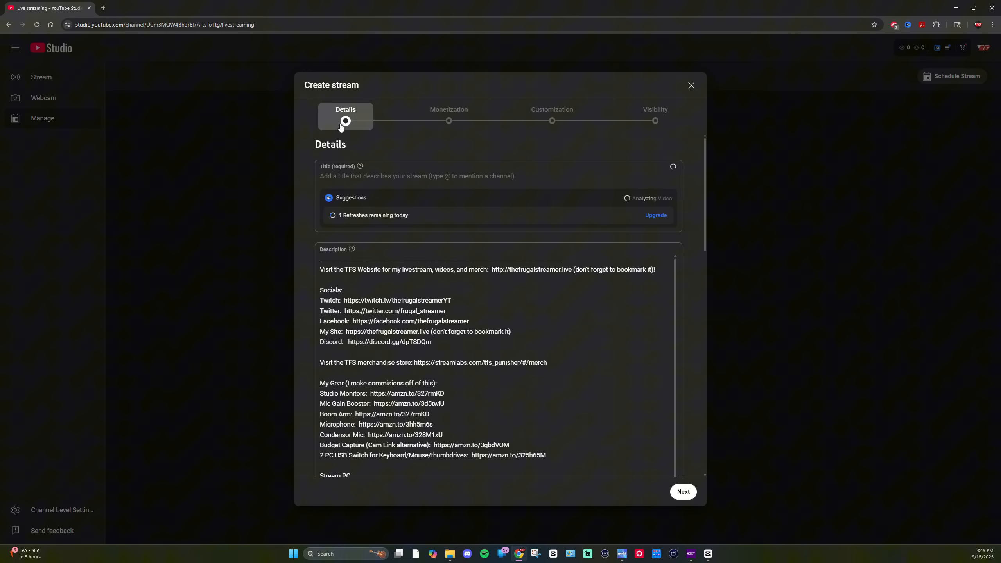
Step: Enter "Title" as the stream title
left_click(388, 175)
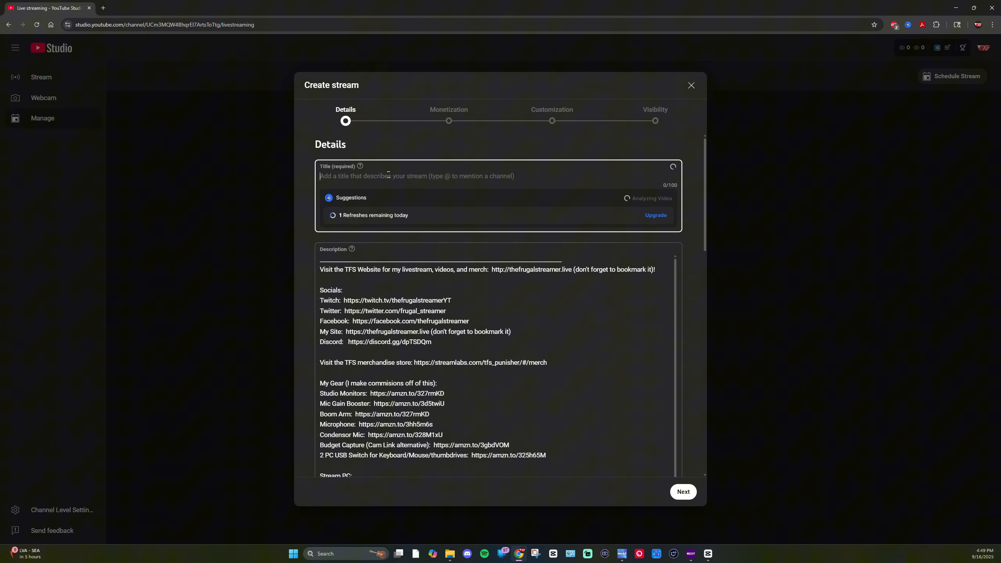
type("Title")
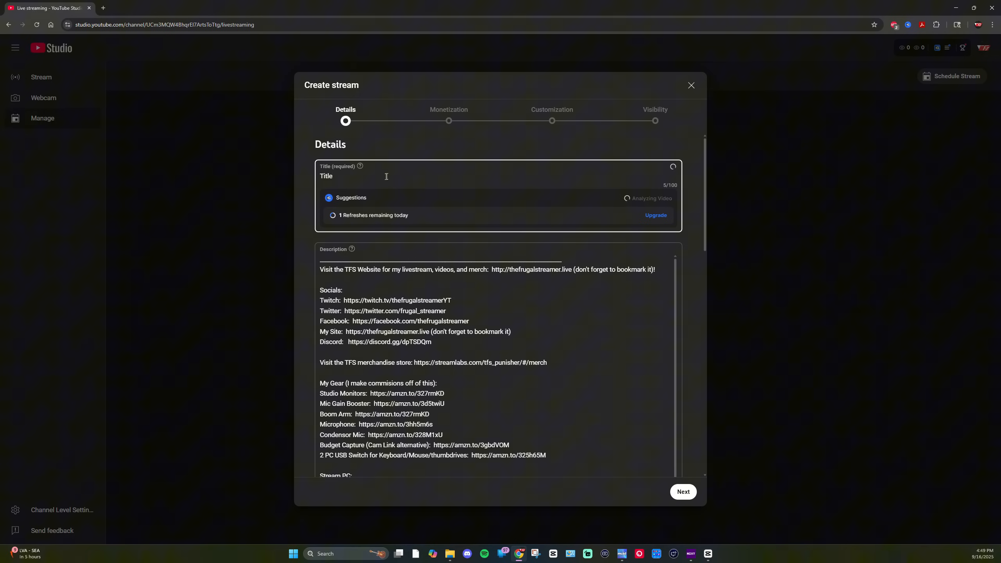
Step: Set the stream category to Gaming
scroll(348, 253, "down", 2)
scroll(363, 287, "up", 2)
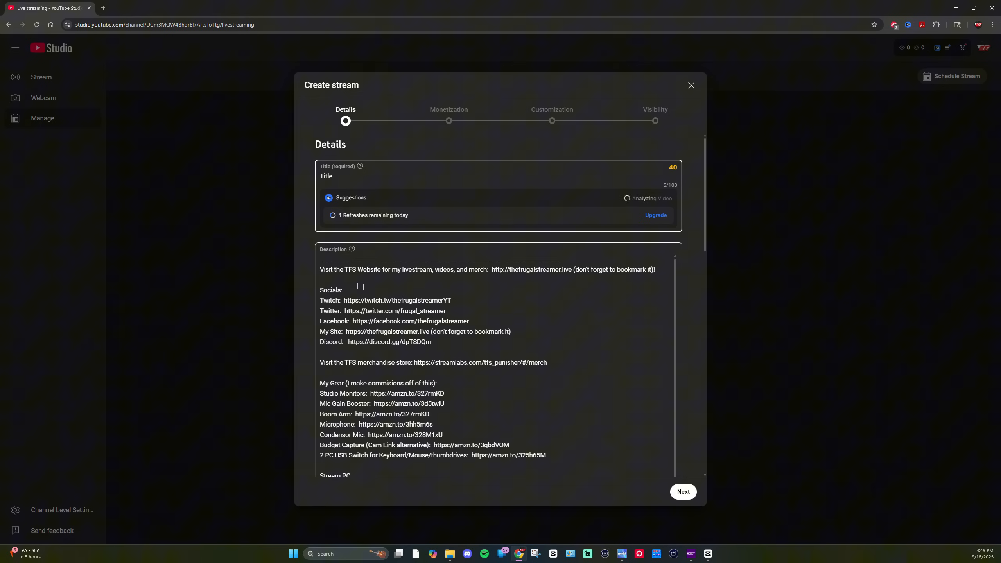
scroll(392, 368, "down", 8)
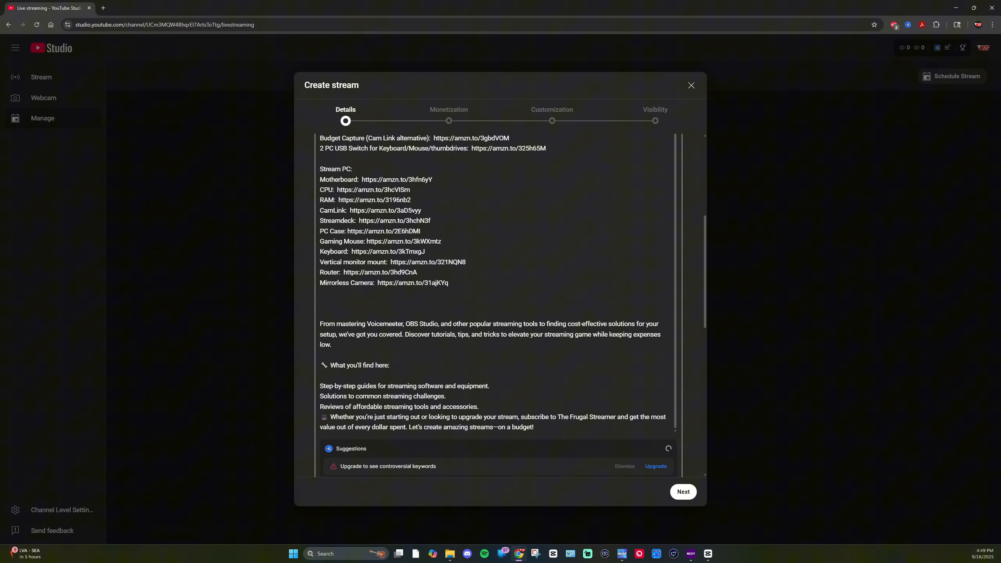
scroll(511, 350, "down", 5)
left_click(451, 364)
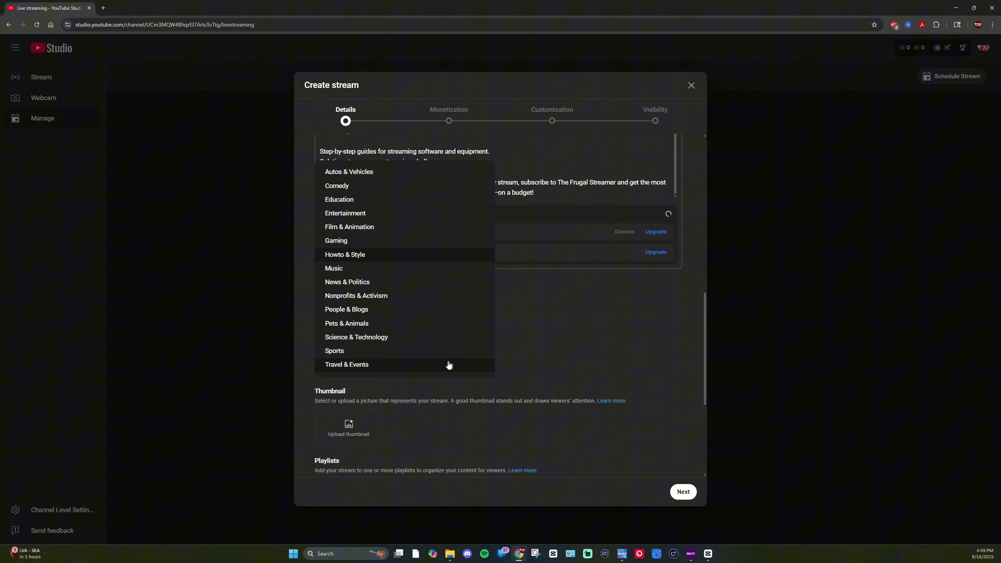
left_click(362, 242)
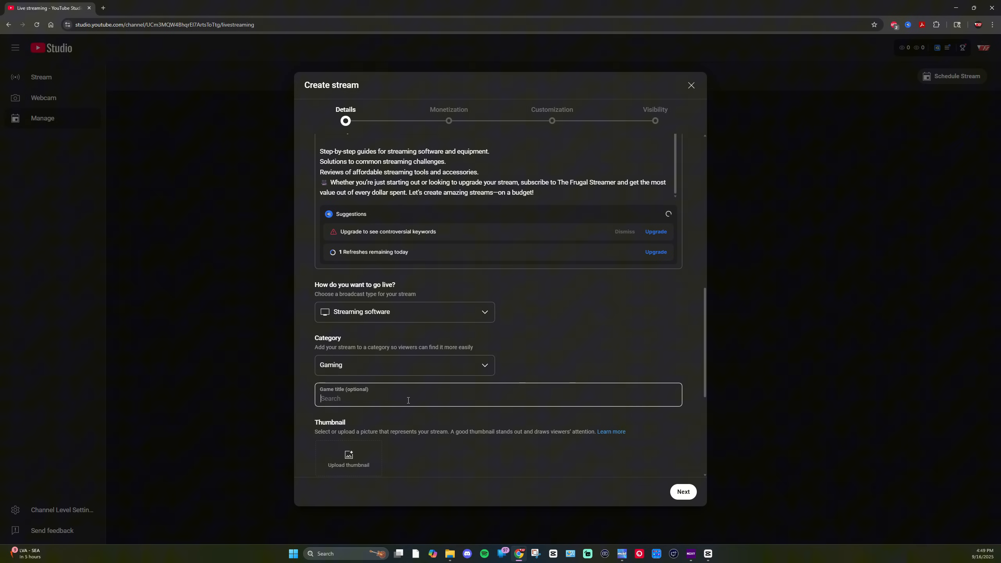
Step: Add the stream to the Livestreams playlist
scroll(414, 400, "down", 2)
scroll(339, 374, "down", 4)
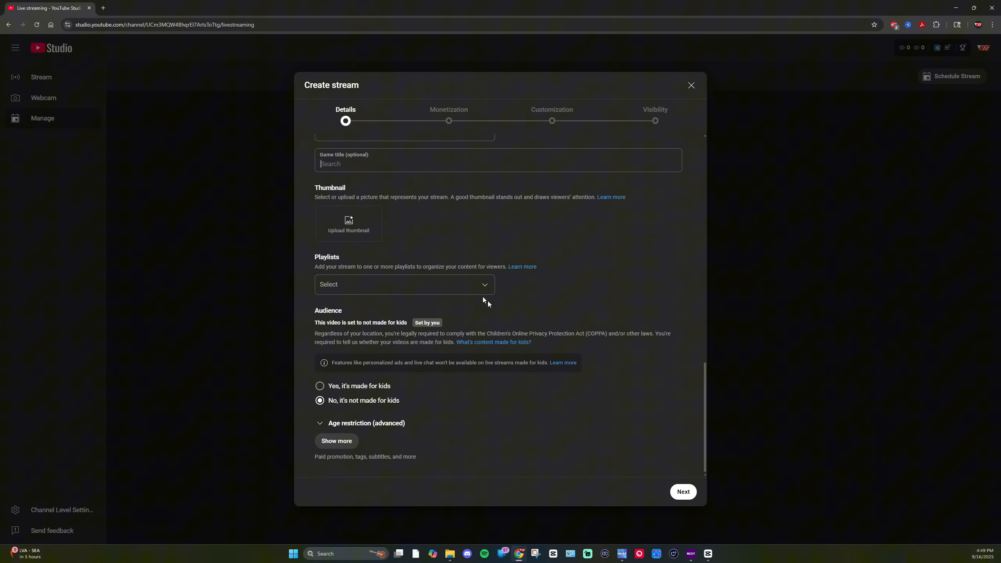
left_click(417, 285)
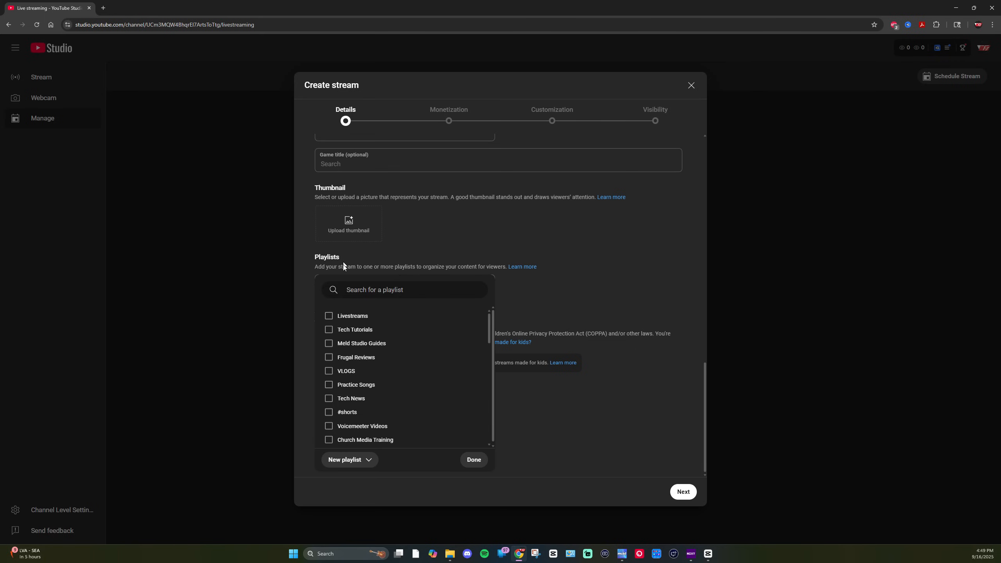
left_click(338, 317)
left_click(599, 387)
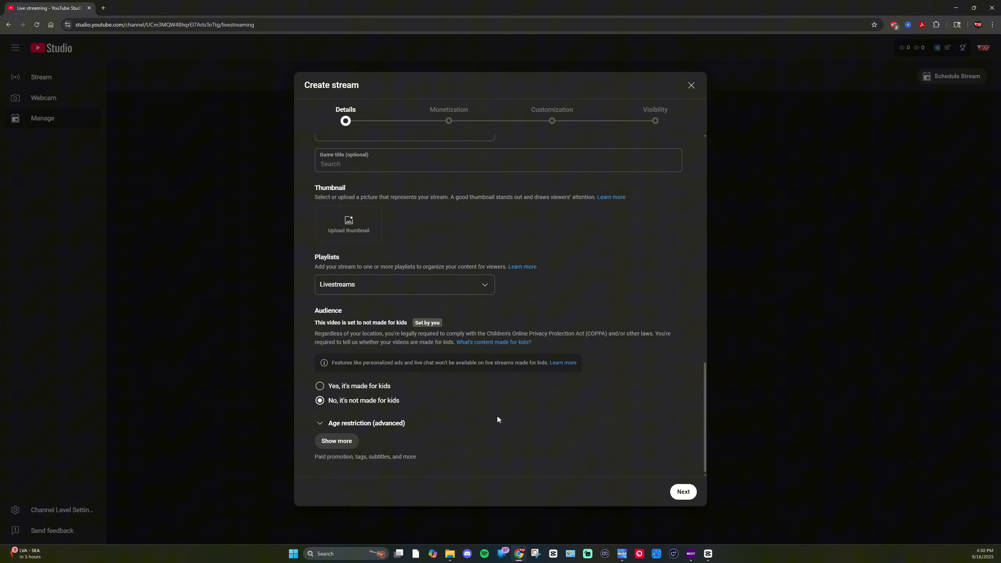
Step: Expand the additional details and review the paid promotion, altered content, tags, language, license and comment options
left_click(329, 441)
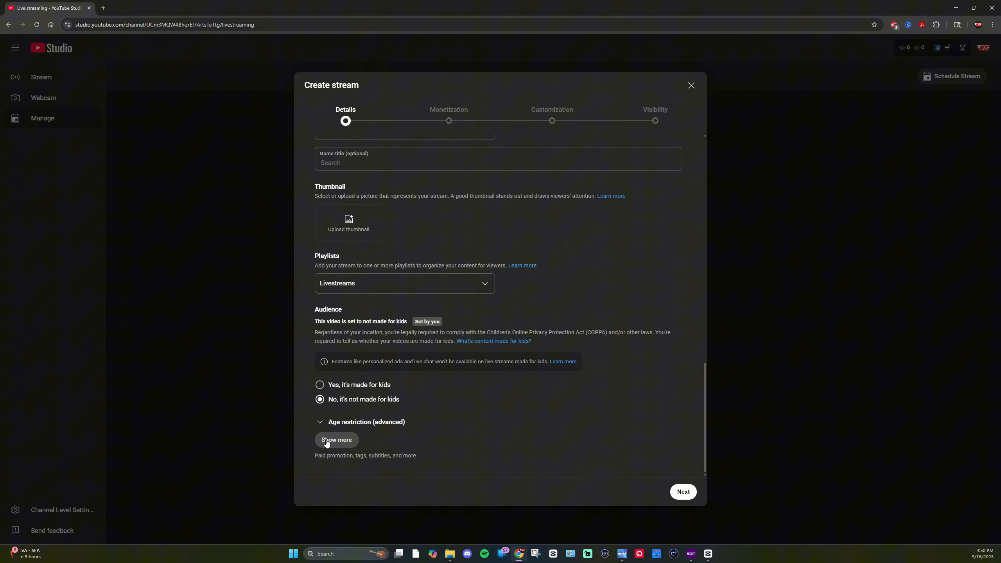
scroll(328, 313, "down", 5)
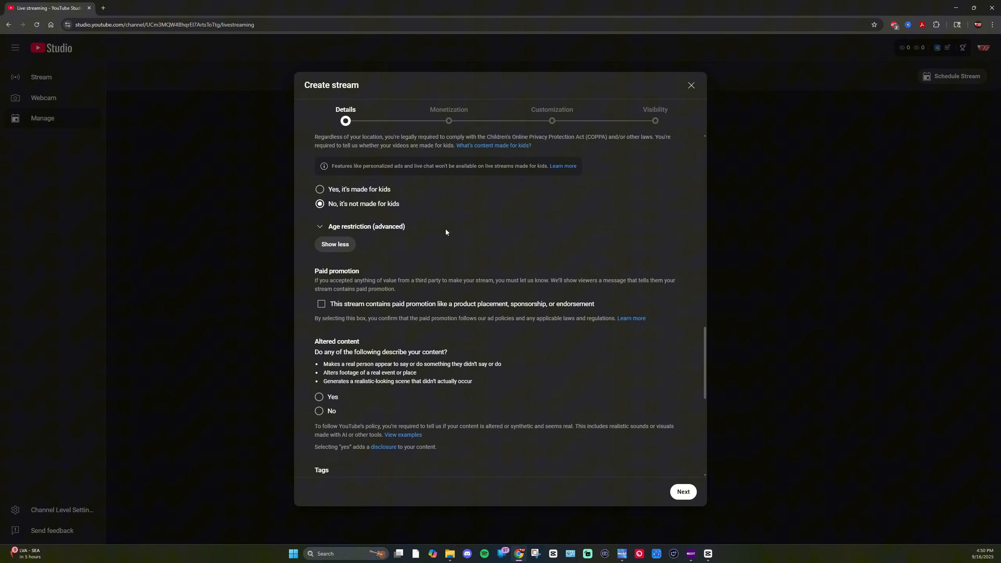
scroll(419, 260, "down", 2)
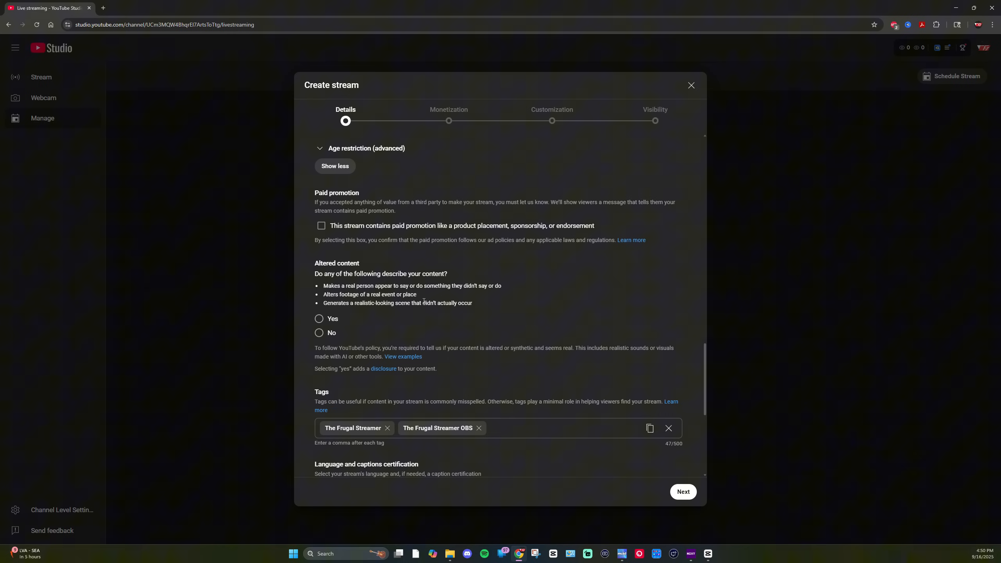
scroll(395, 296, "down", 2)
scroll(398, 303, "up", 2)
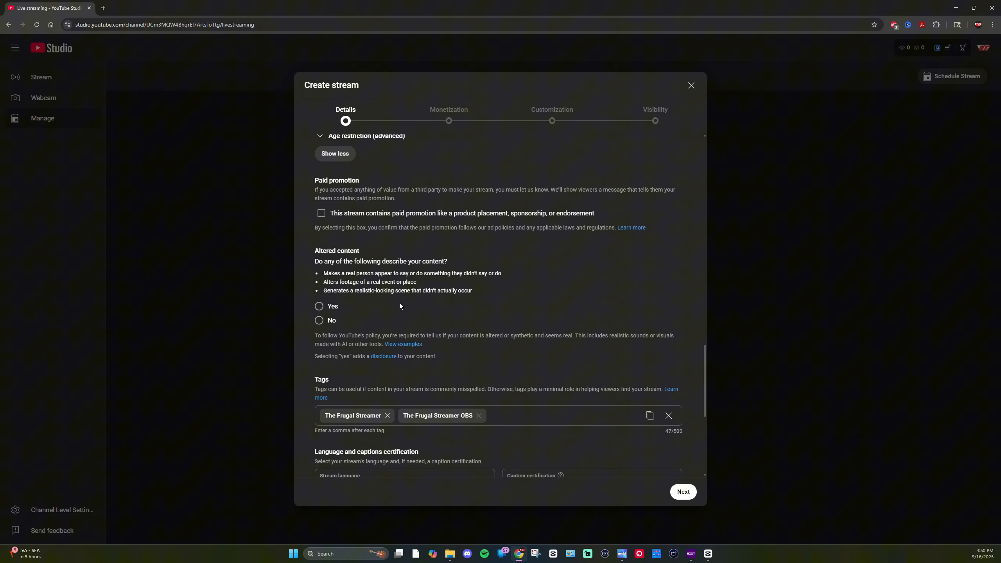
scroll(356, 309, "down", 3)
scroll(345, 257, "up", 1)
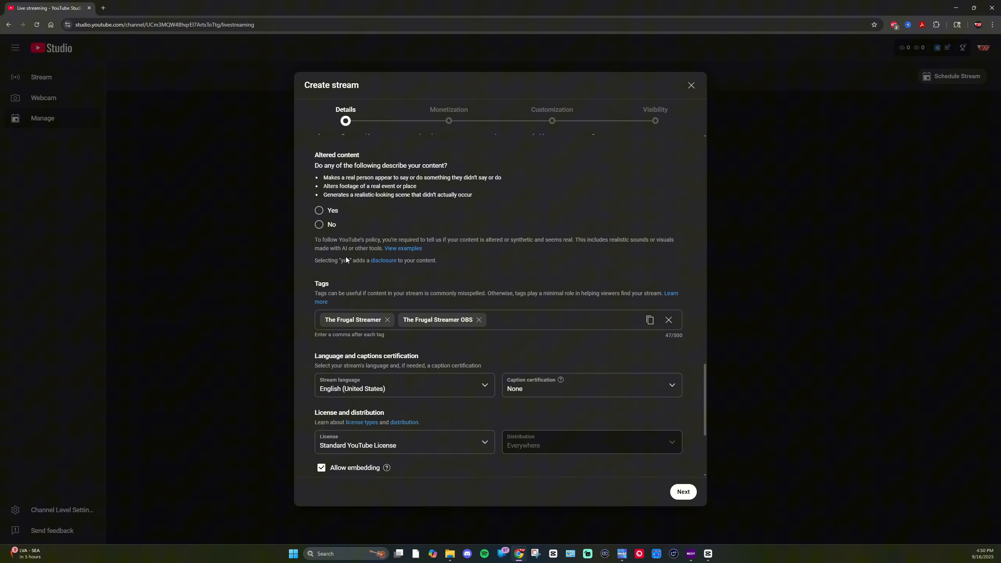
scroll(373, 293, "down", 4)
scroll(374, 290, "down", 1)
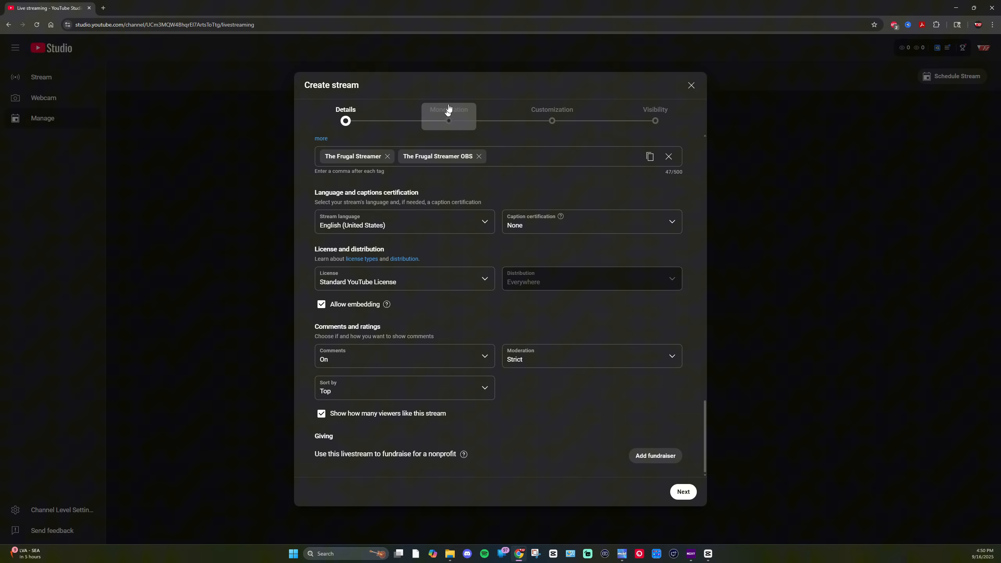
Step: Continue past the Monetization and Customization pages, keeping their default settings
left_click(684, 496)
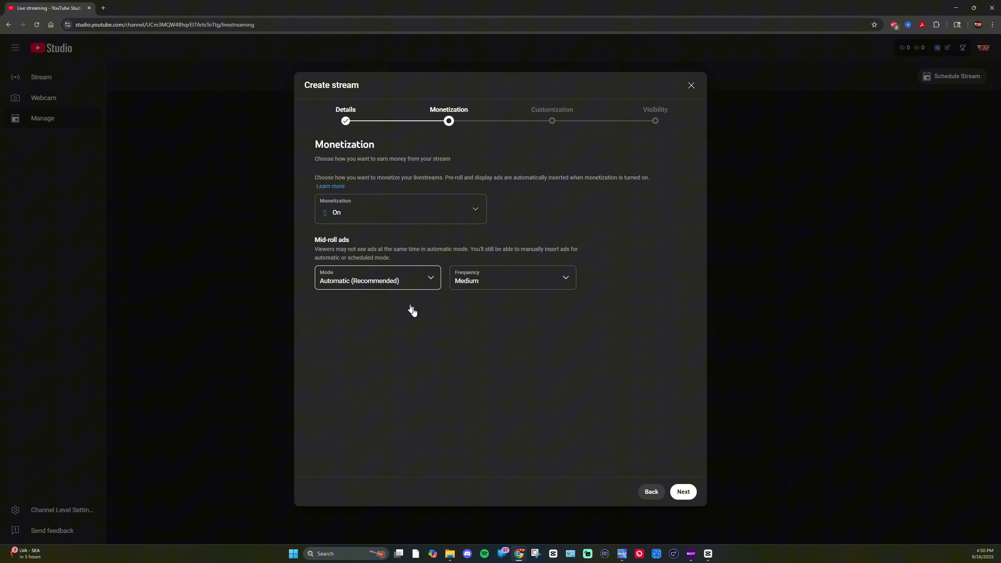
left_click(684, 491)
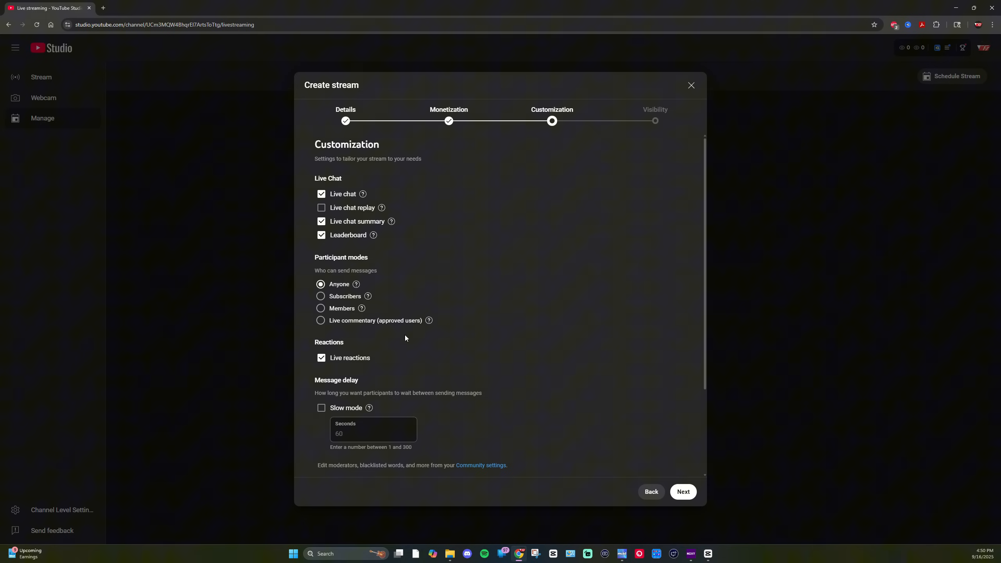
scroll(402, 333, "down", 3)
scroll(403, 335, "up", 3)
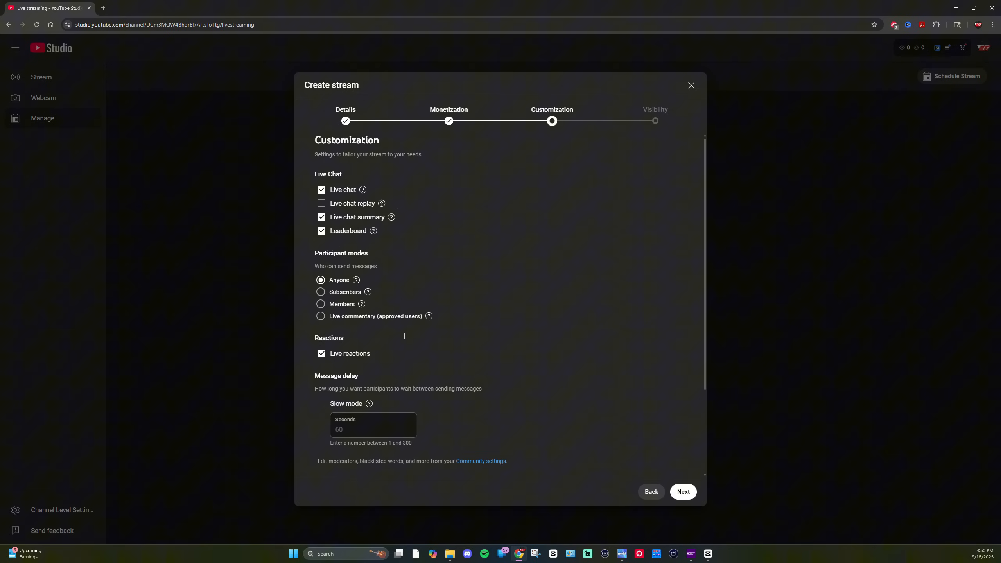
scroll(394, 327, "down", 3)
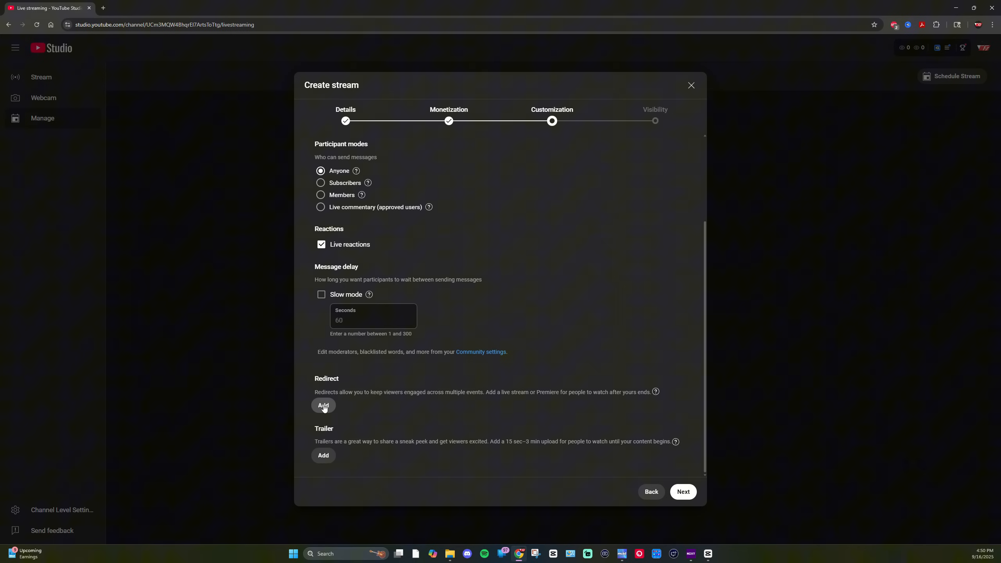
left_click(685, 495)
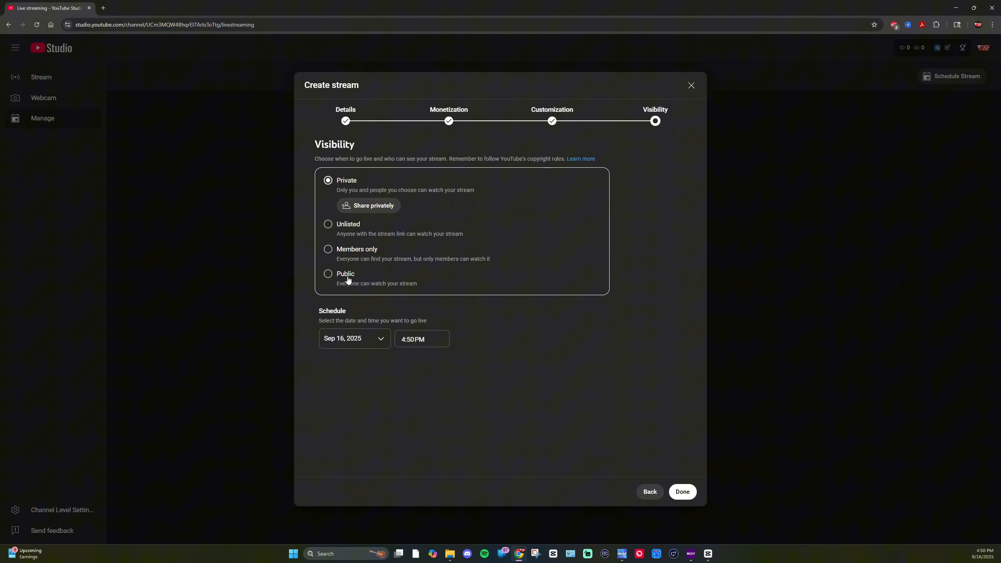
Step: Set the stream's visibility to Public and finish creating the stream
left_click(330, 275)
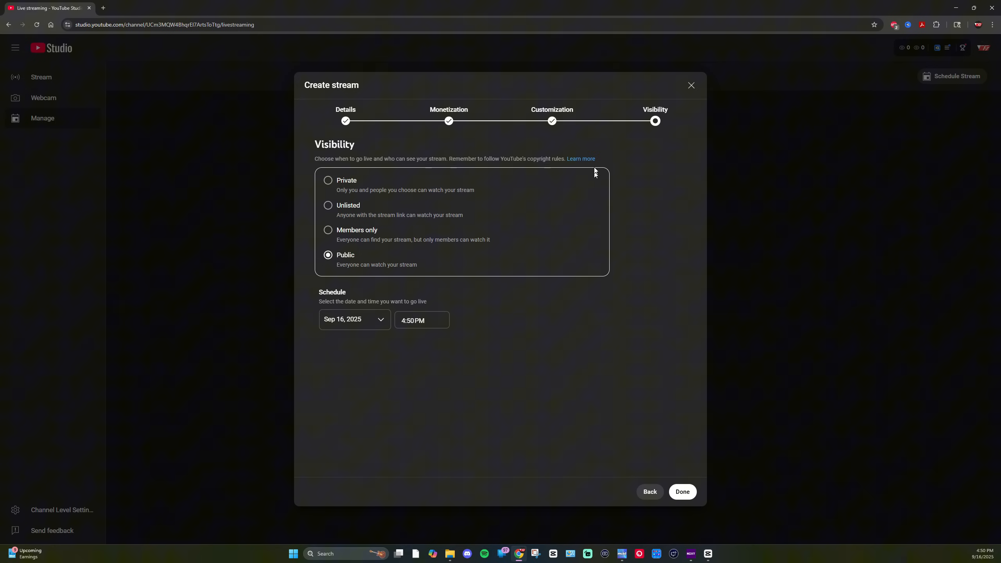
left_click(689, 495)
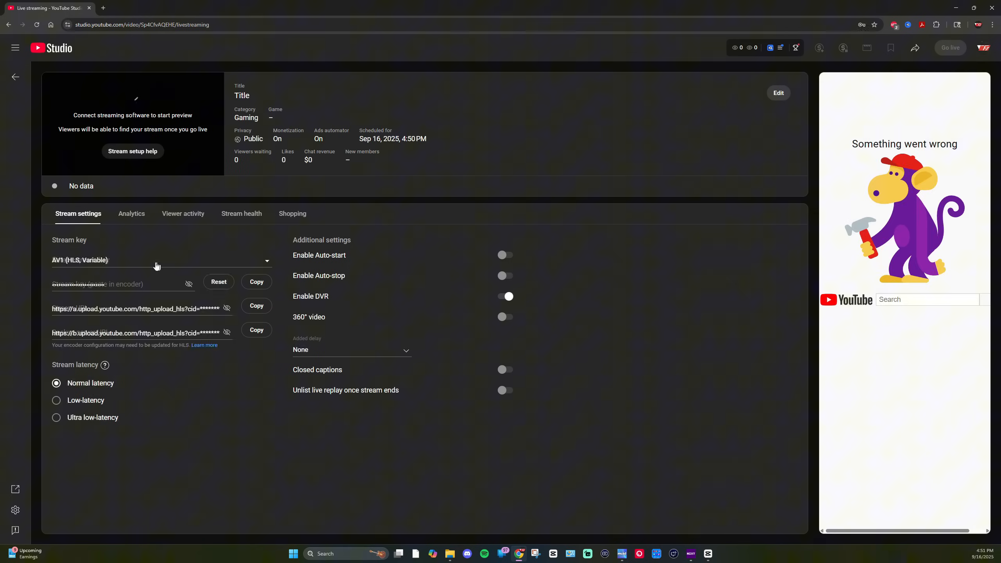
Step: Create a new RTMP stream key named Meld Test Vert for this scheduled stream
left_click(268, 262)
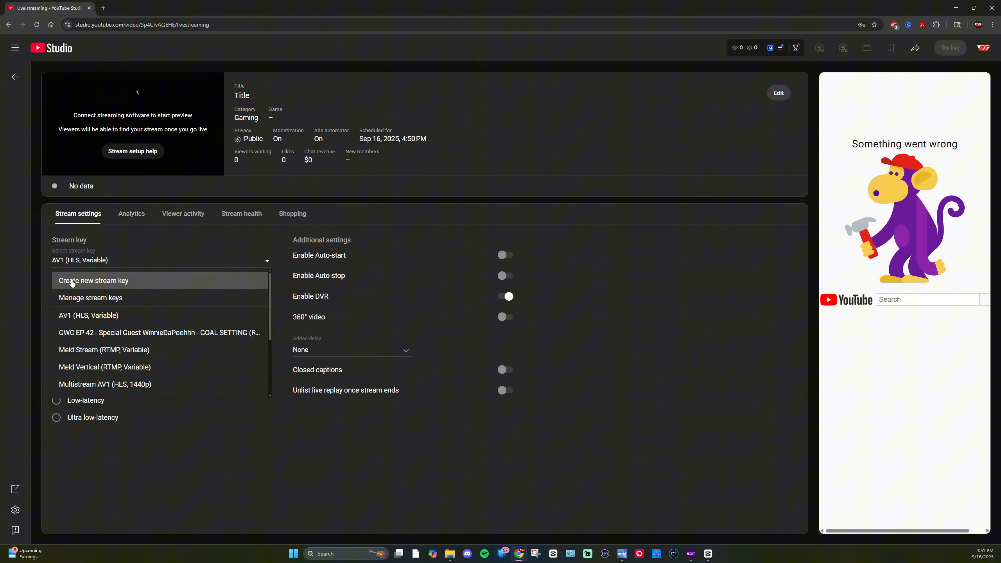
left_click(73, 282)
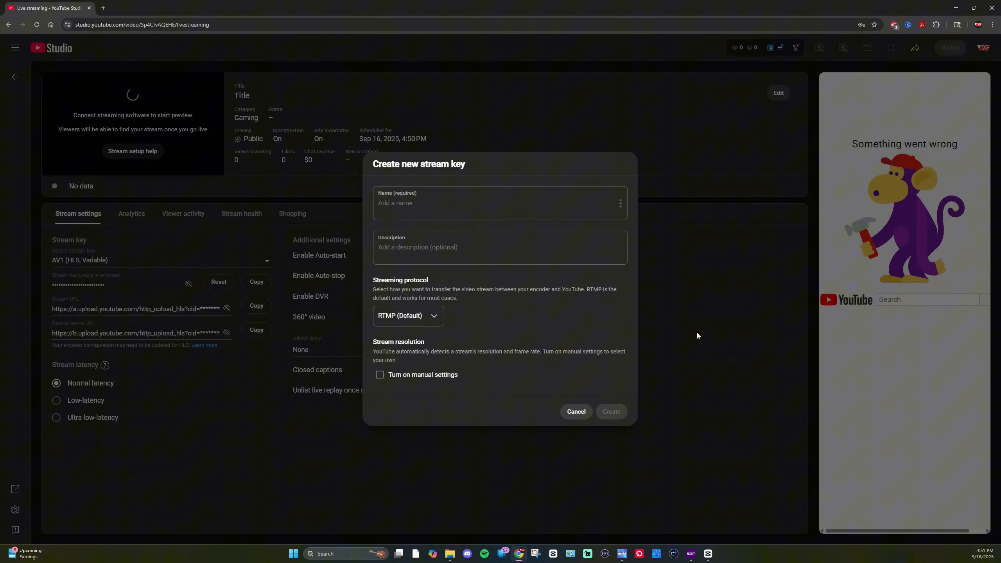
left_click(446, 202)
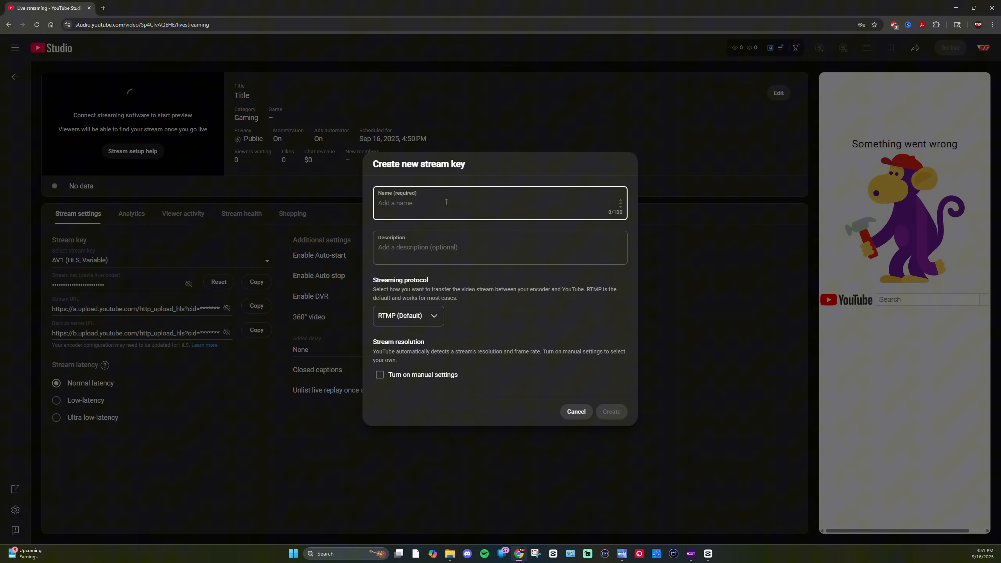
type("Meld Test Vert")
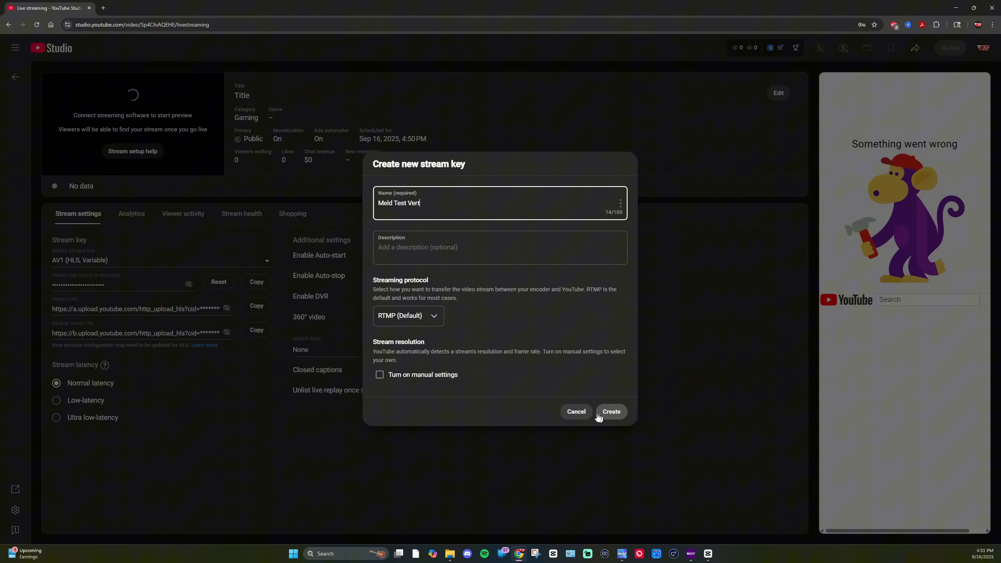
left_click(430, 316)
left_click(455, 310)
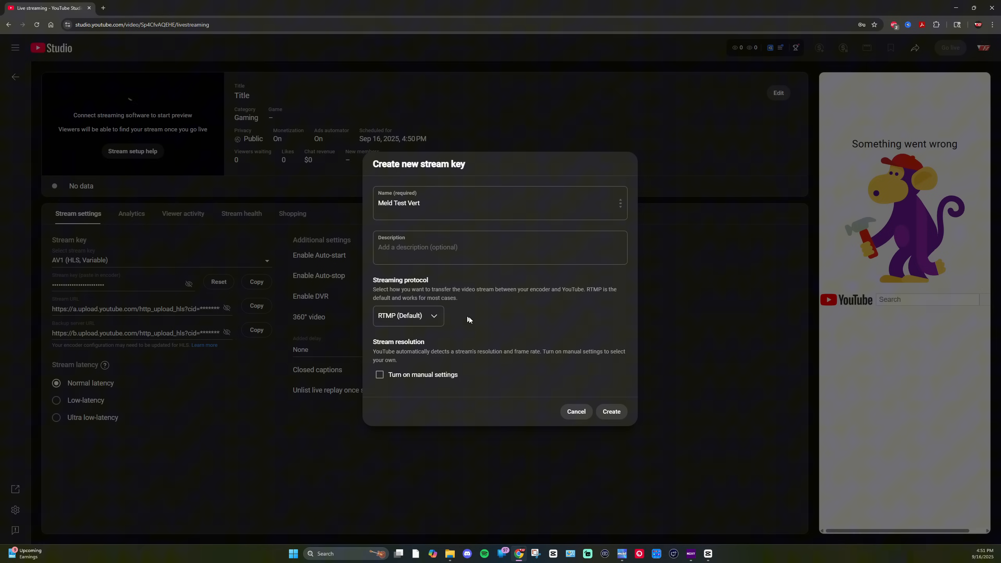
left_click(473, 247)
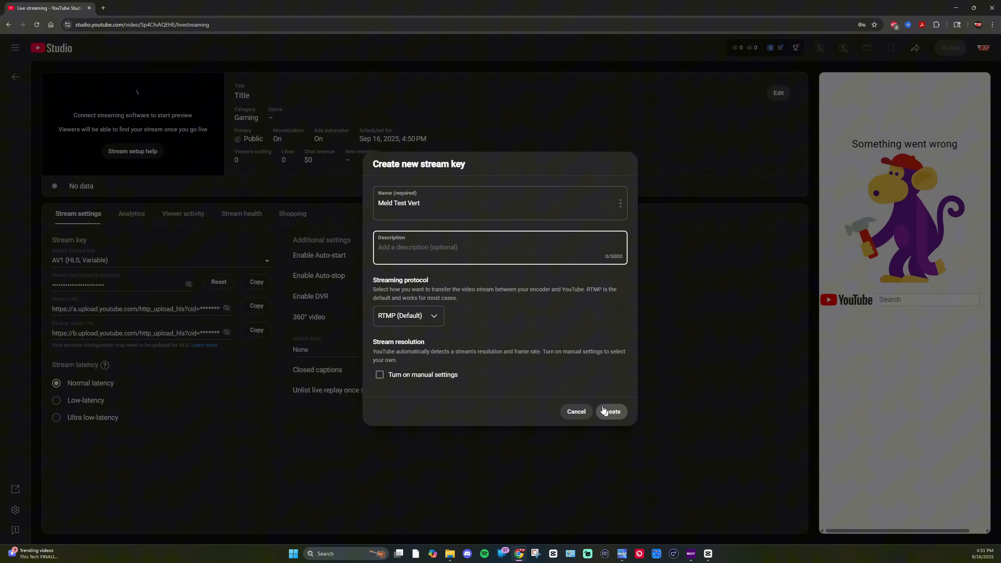
left_click(414, 322)
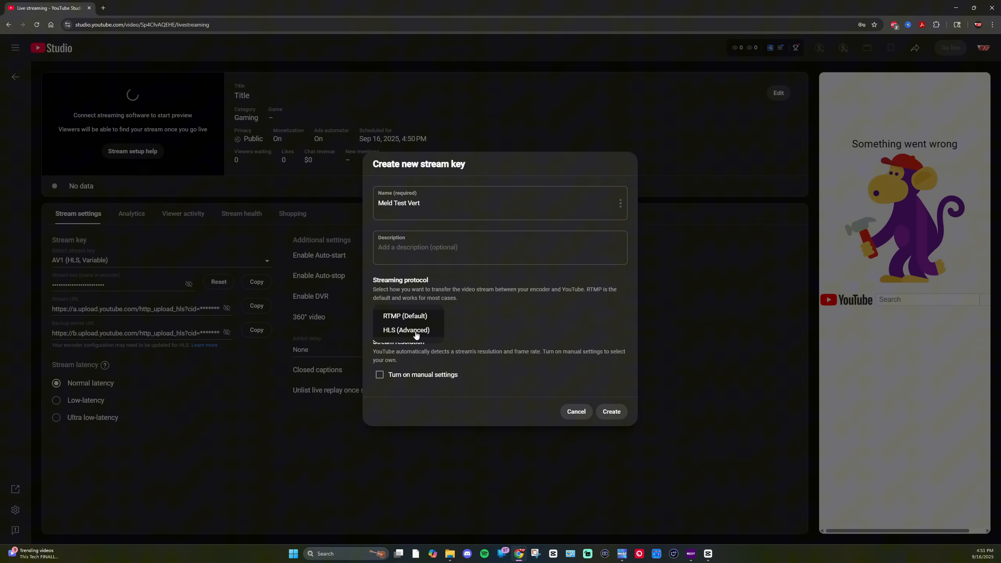
left_click(544, 307)
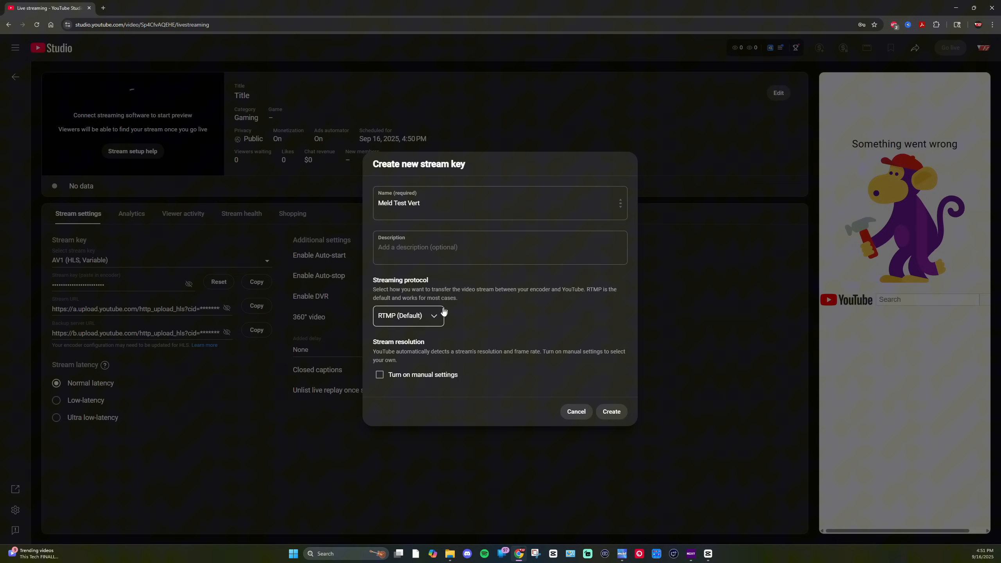
left_click(607, 413)
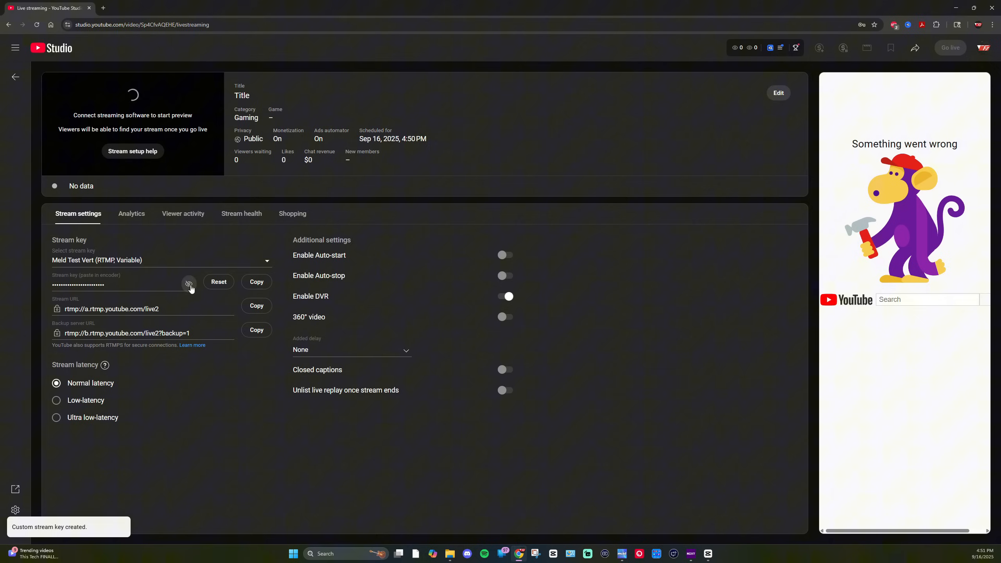
Step: Copy the new stream key to the clipboard
left_click(255, 283)
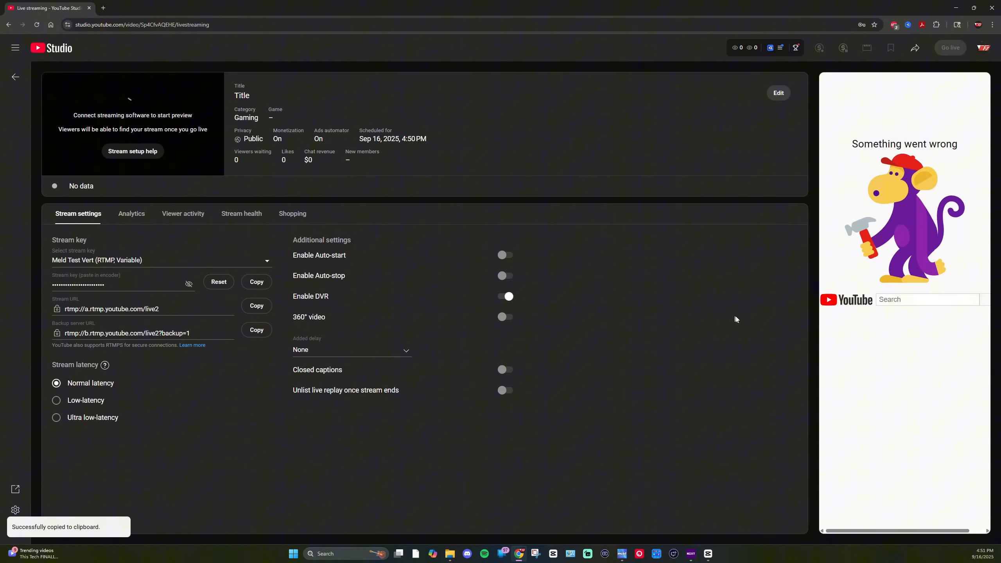
left_click(954, 9)
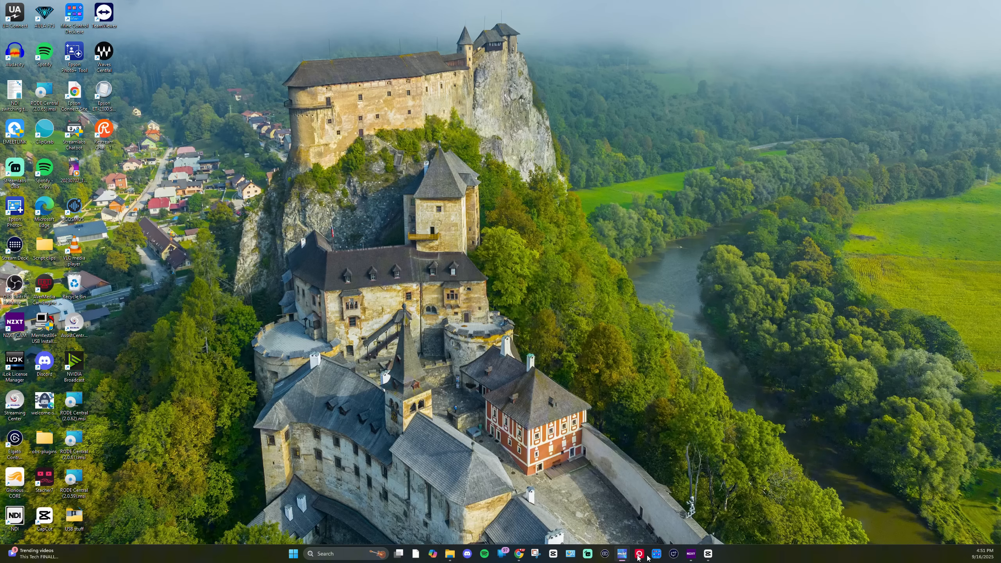
left_click(519, 553)
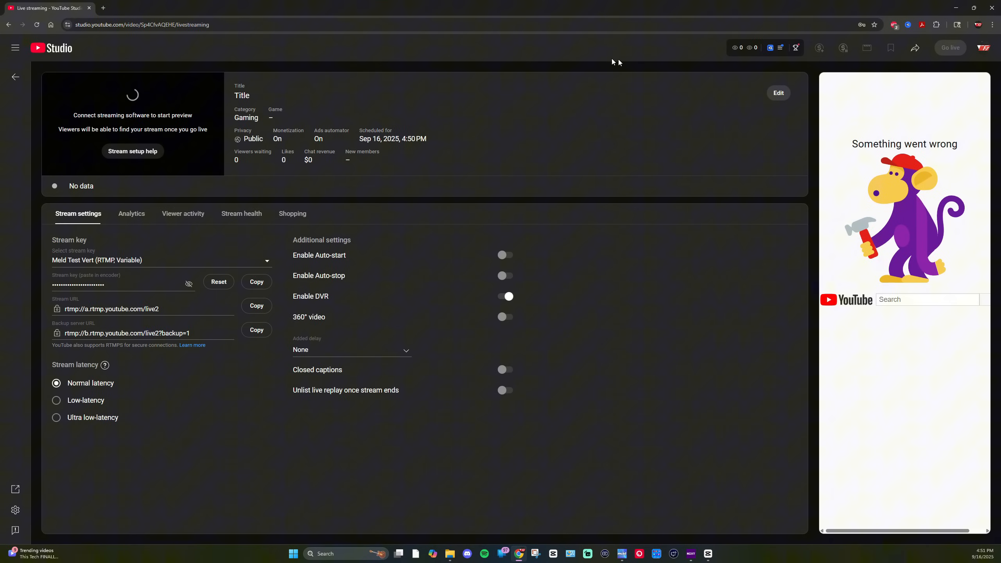
Step: Return to the stream list and schedule a new stream from scratch titled Test Horz
left_click(16, 79)
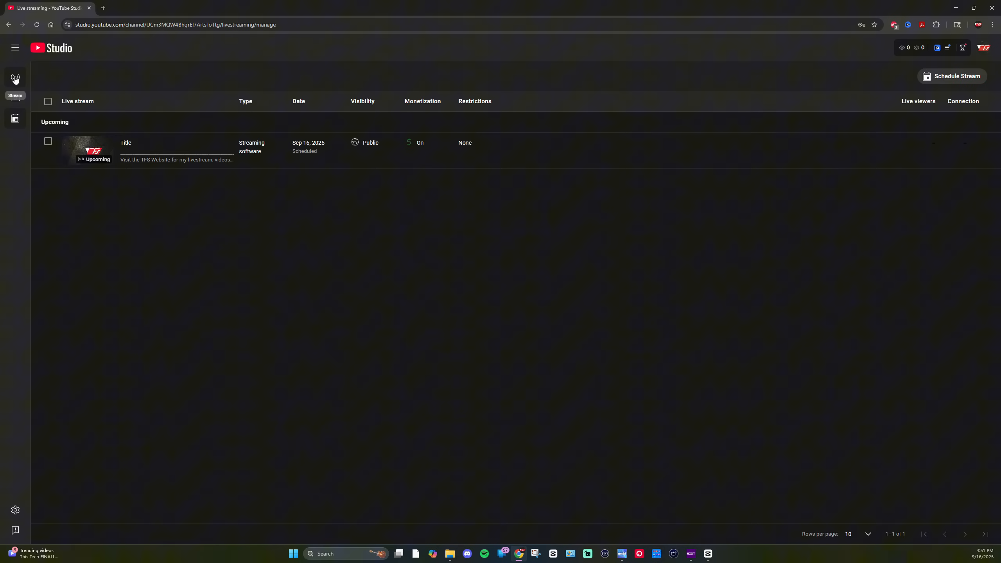
left_click(964, 77)
left_click(607, 301)
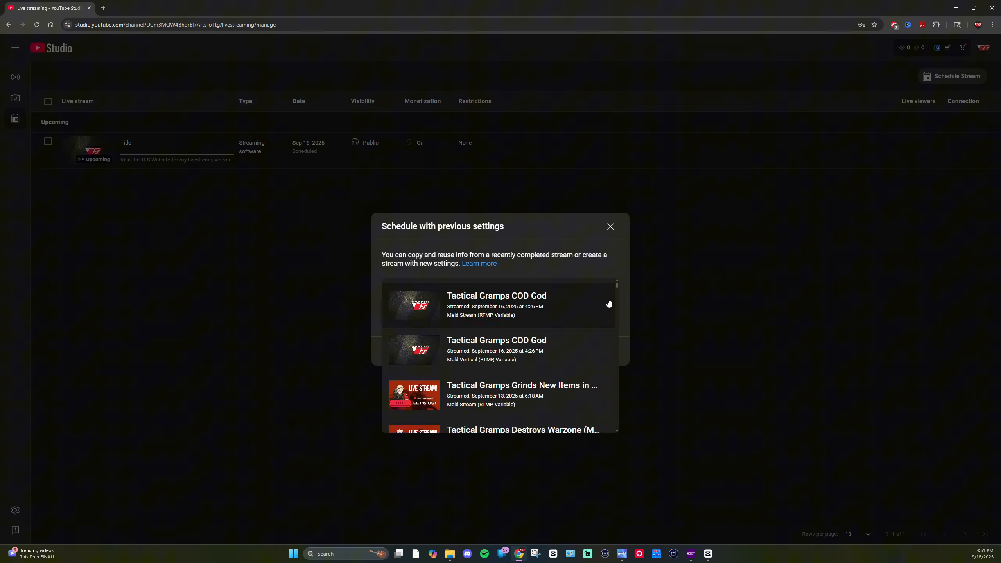
left_click(659, 278)
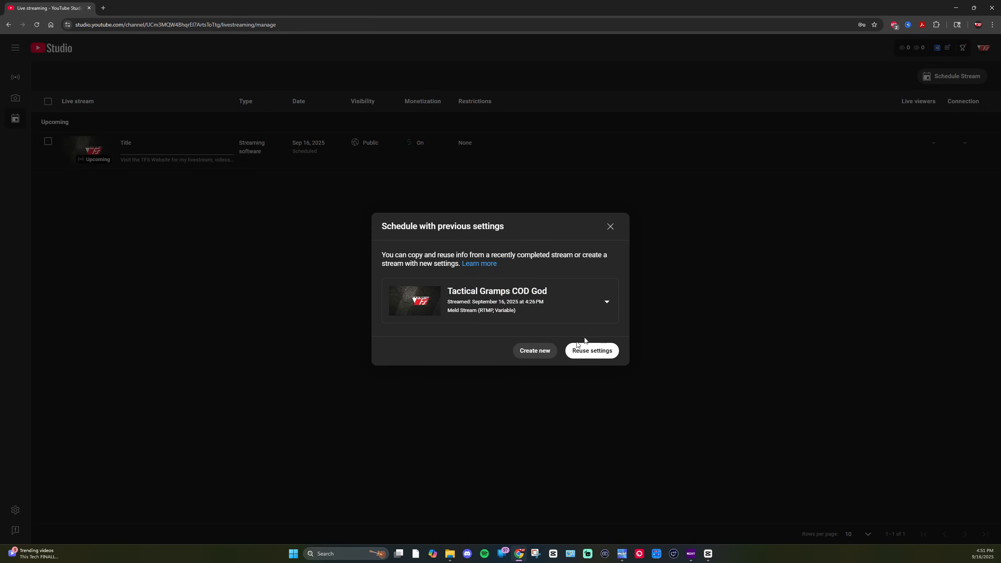
left_click(534, 352)
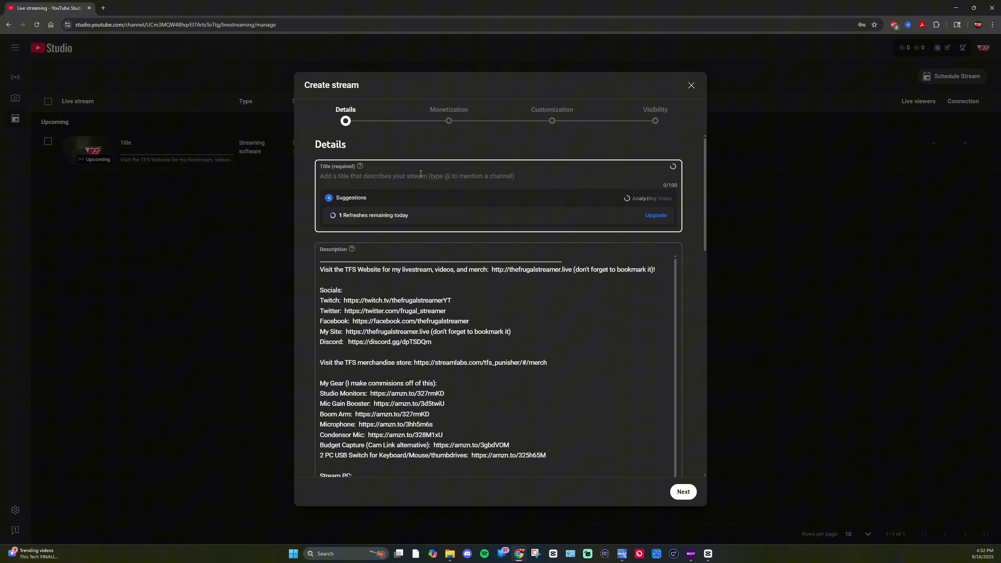
type("Test V")
key("BackSpace")
type("Horz")
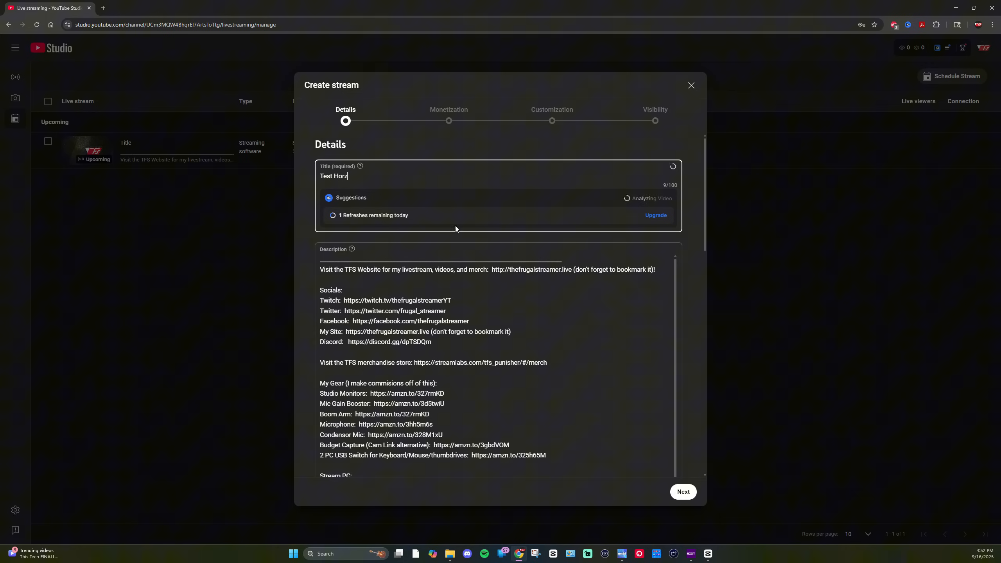
Step: Continue past the Details and Monetization pages, keeping the default description and settings
scroll(360, 280, "down", 2)
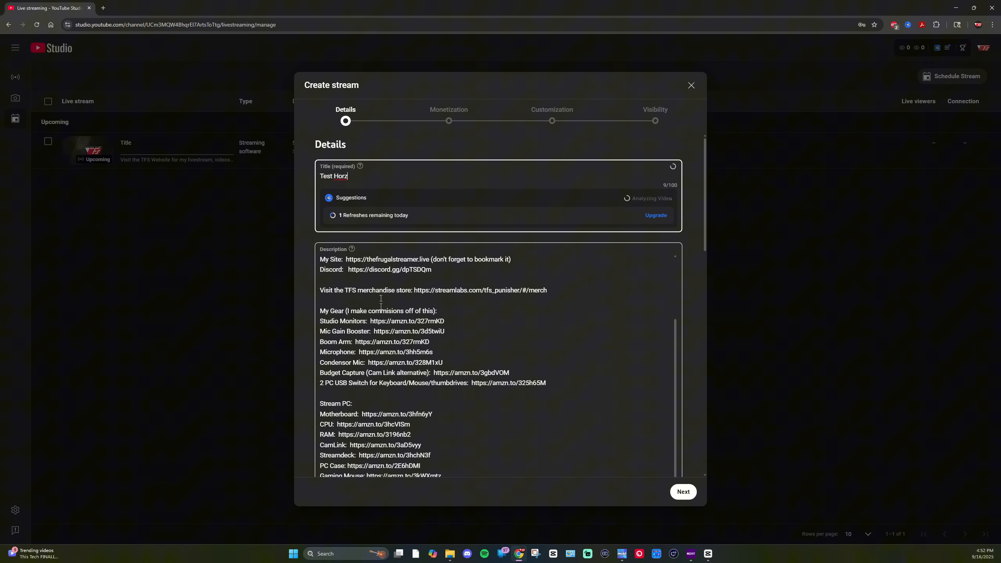
scroll(352, 276, "up", 2)
scroll(394, 345, "down", 8)
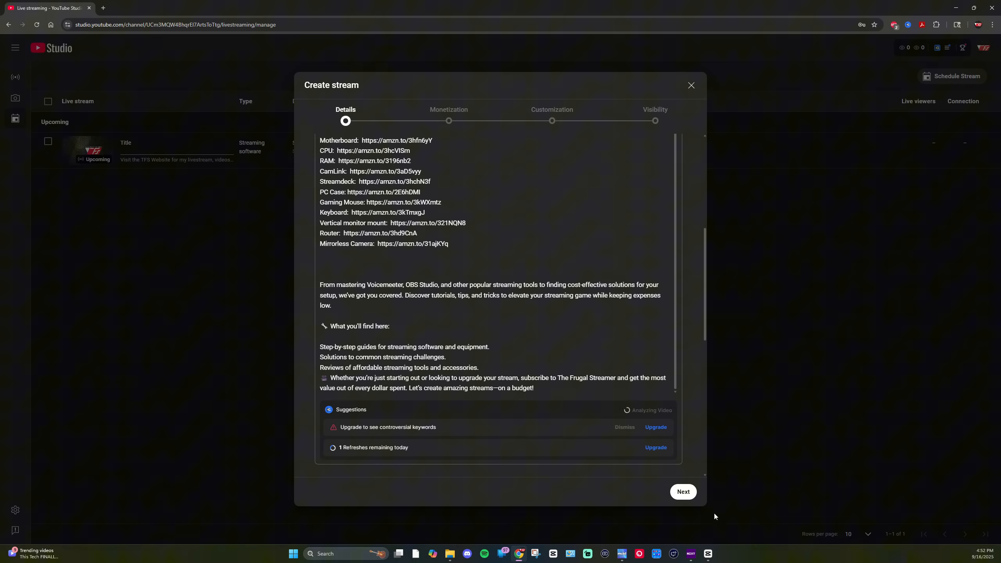
left_click(685, 492)
left_click(689, 499)
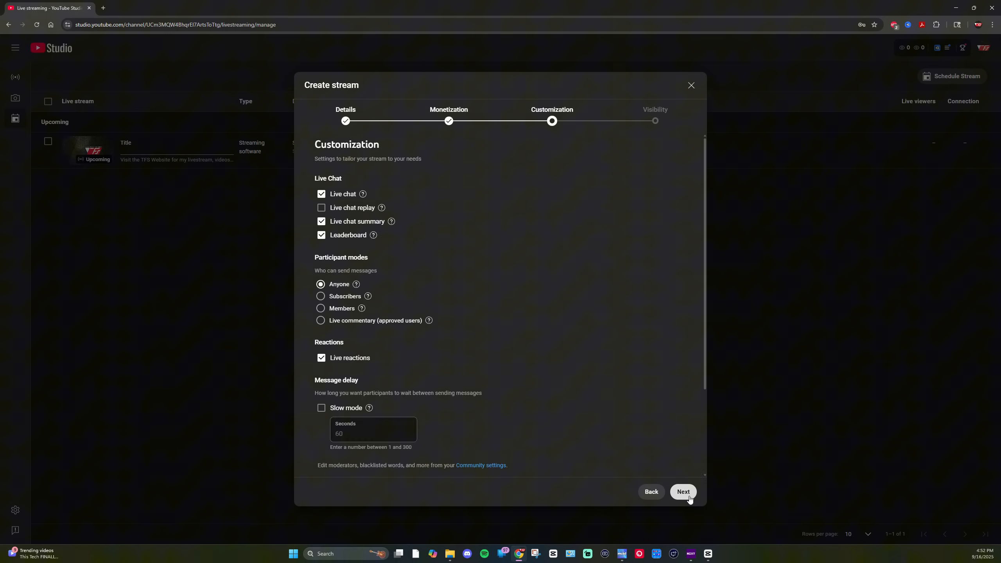
Step: Continue past the Customization page and finish creating the Public stream
scroll(635, 435, "down", 3)
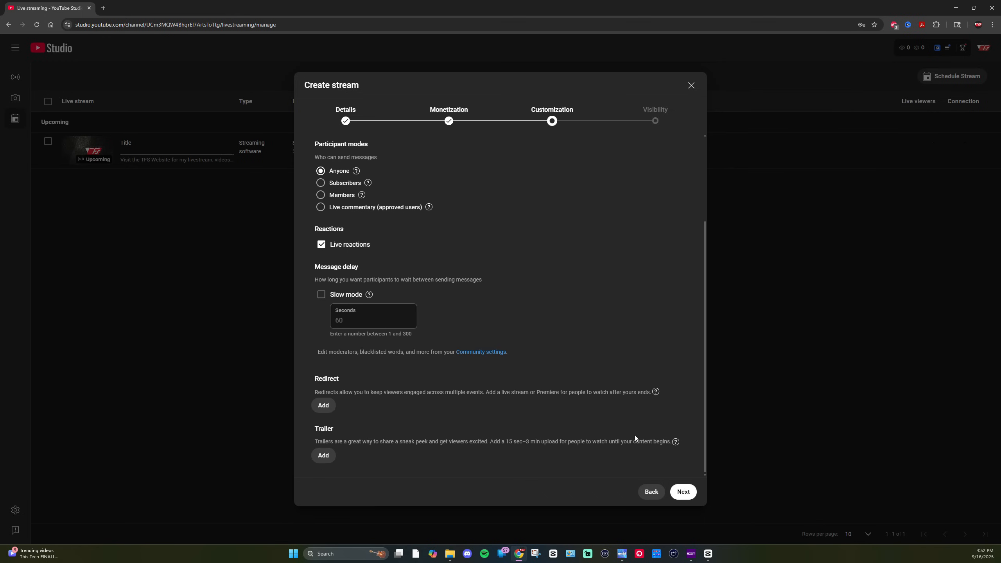
left_click(684, 492)
left_click(343, 282)
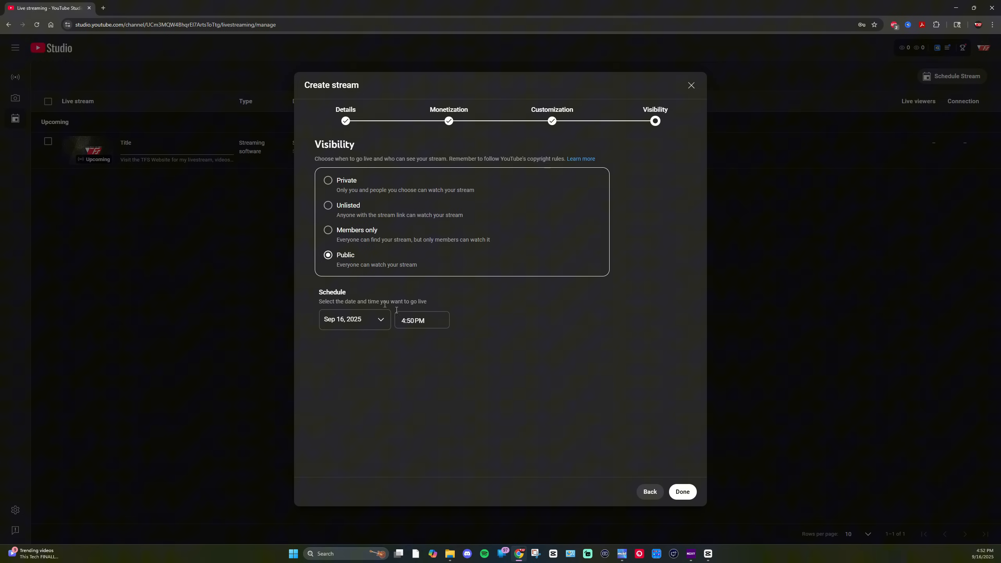
left_click(672, 491)
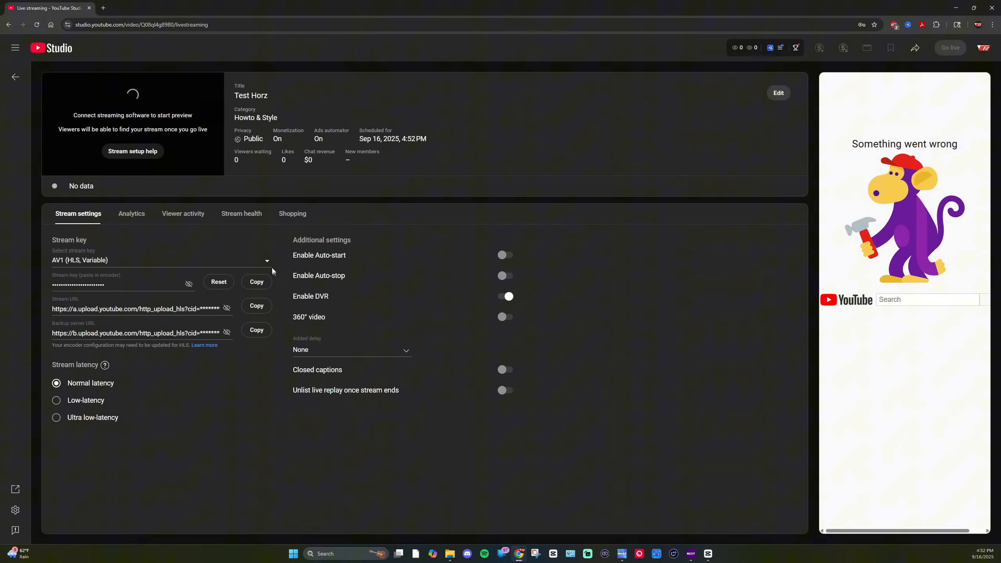
Step: Create a new RTMP stream key named Meld Horz for the Test Horz stream
left_click(265, 258)
left_click(150, 280)
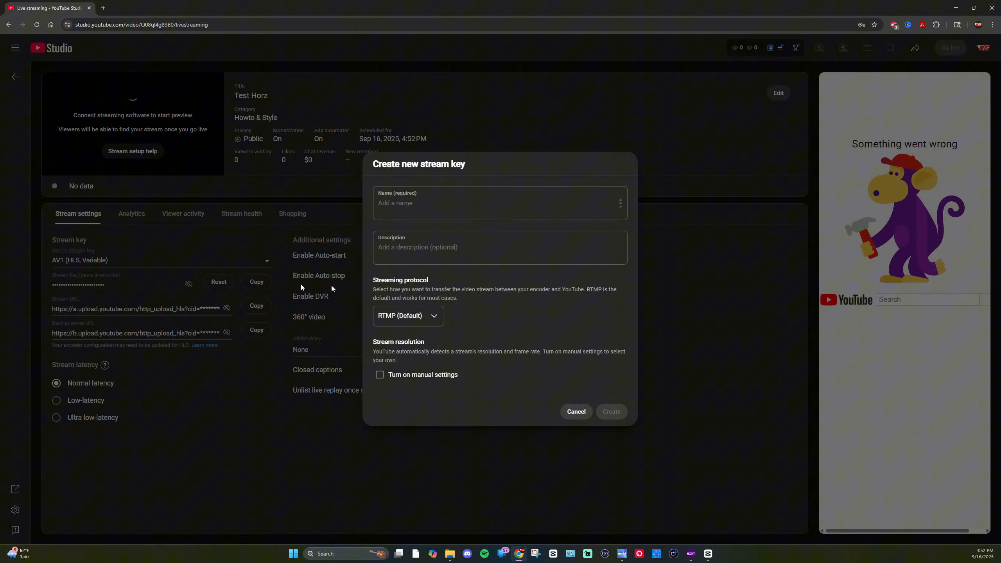
left_click(436, 213)
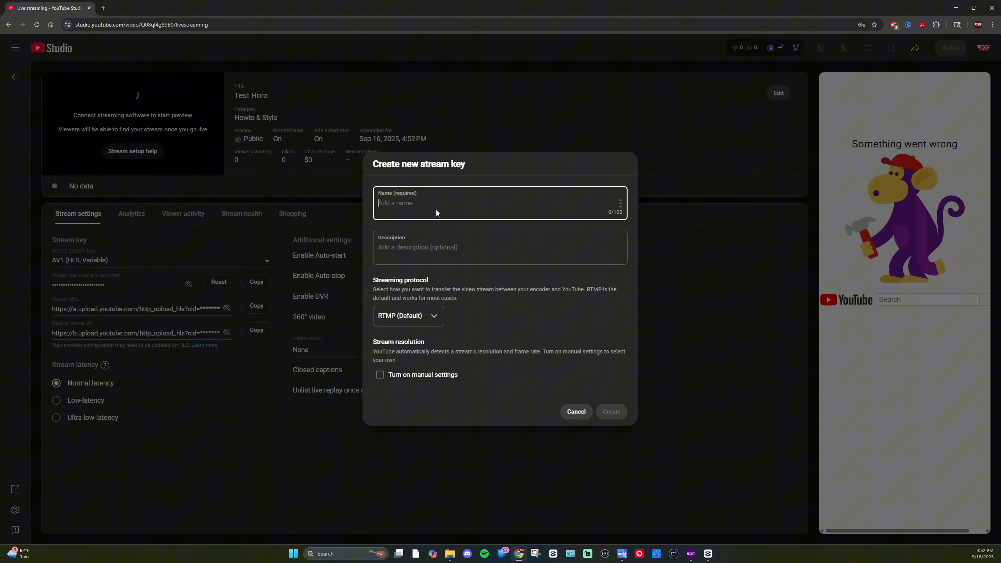
type("Meld Horz")
left_click(612, 412)
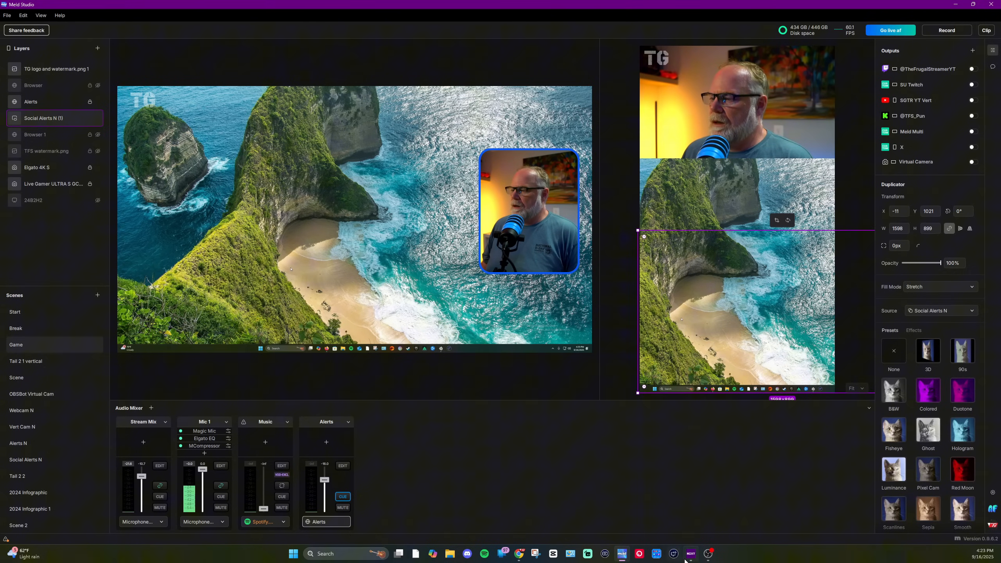
Step: Copy the Meld Stream key from the Tactical Gramps COD God stream page
left_click(517, 554)
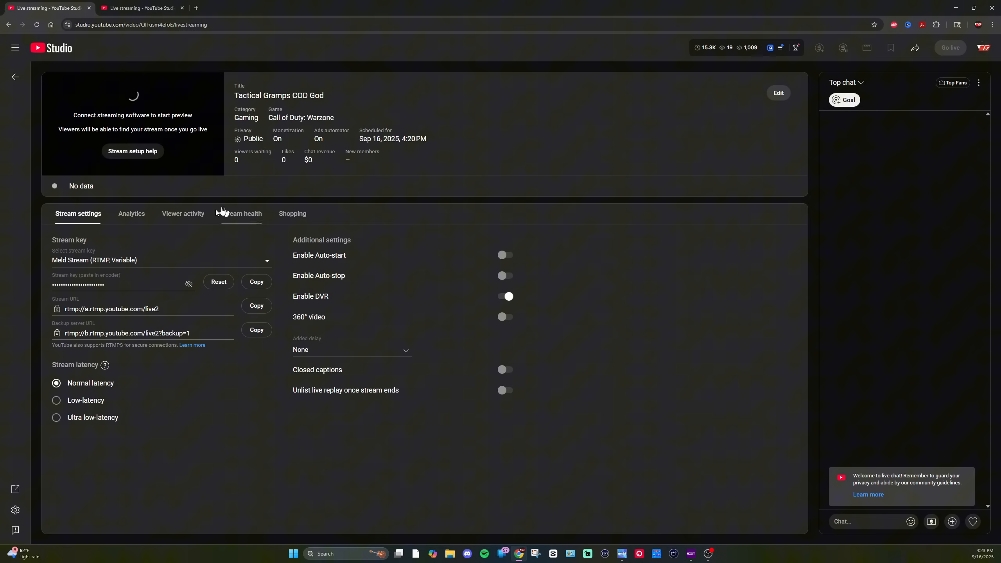
left_click(256, 281)
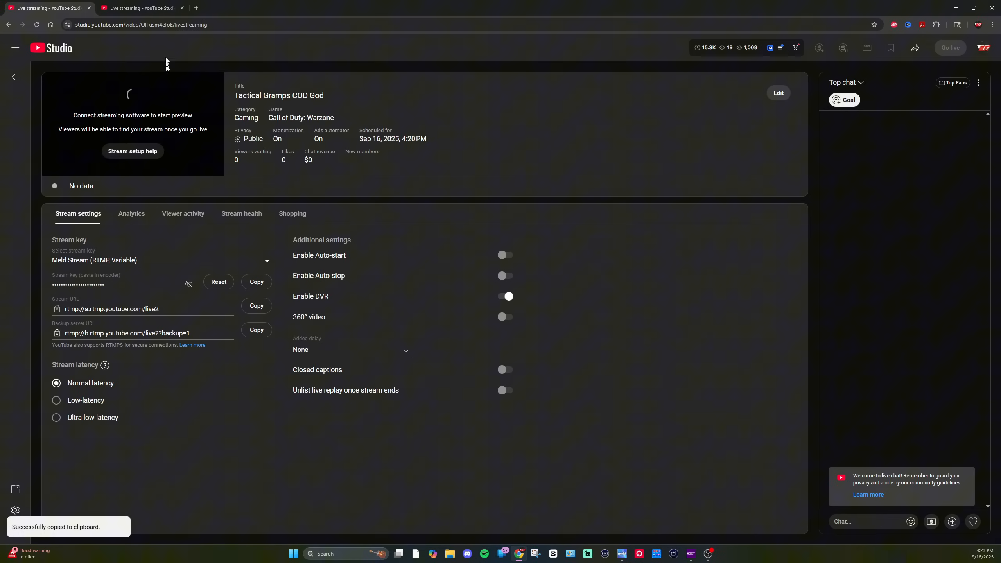
left_click(956, 7)
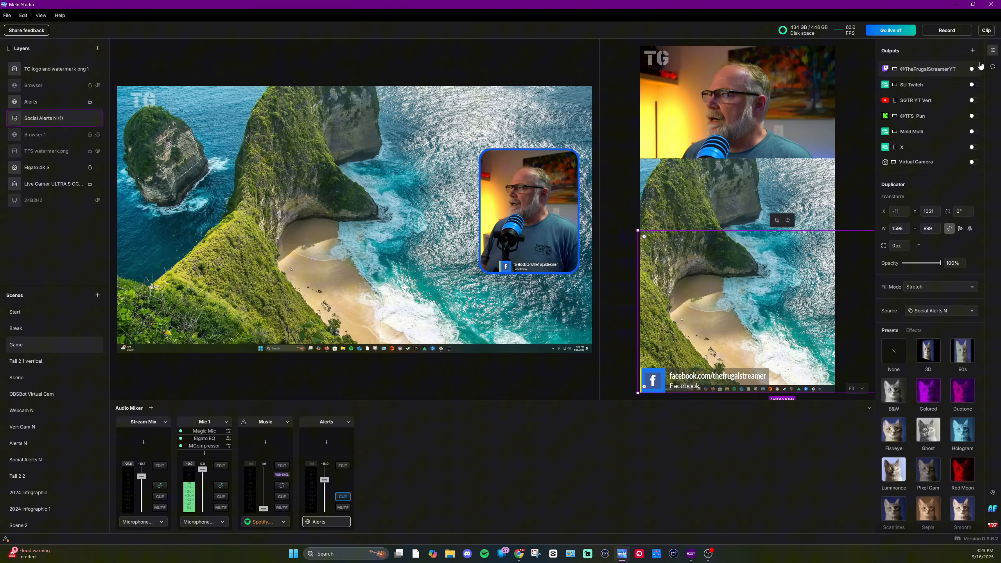
Step: Add a YouTube output in Meld Studio and paste the copied stream key into its Stream Key field
left_click(972, 51)
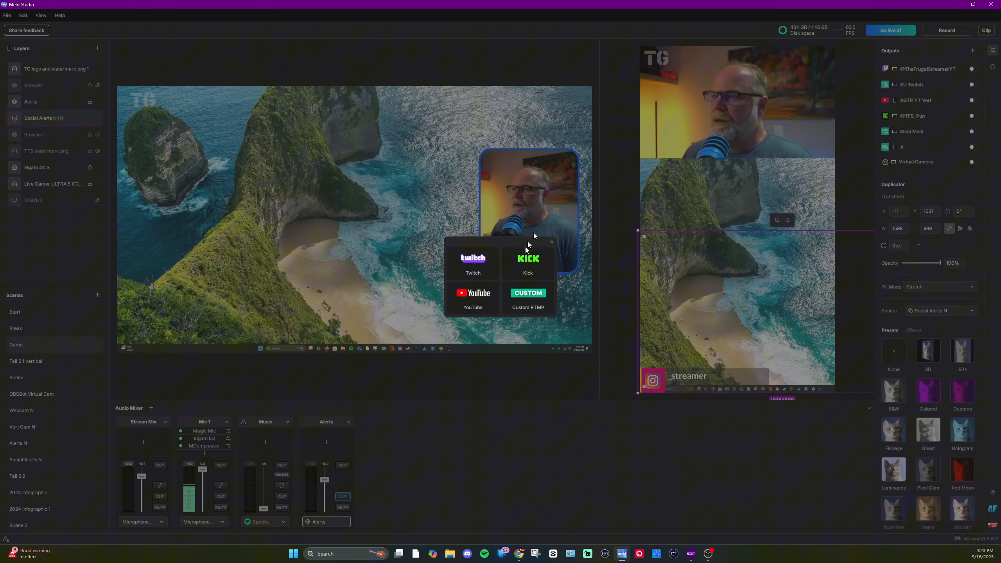
left_click(463, 303)
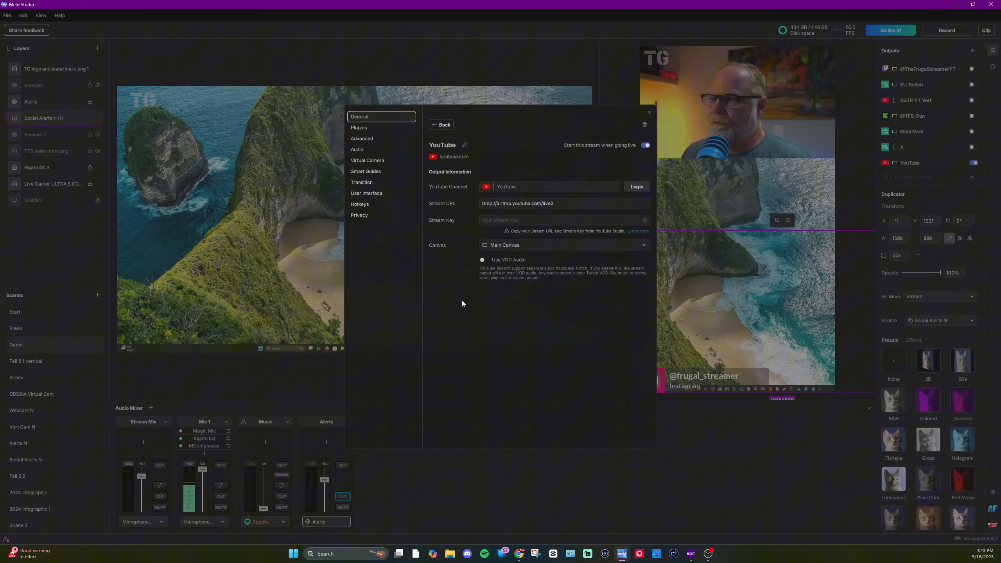
left_click(572, 204)
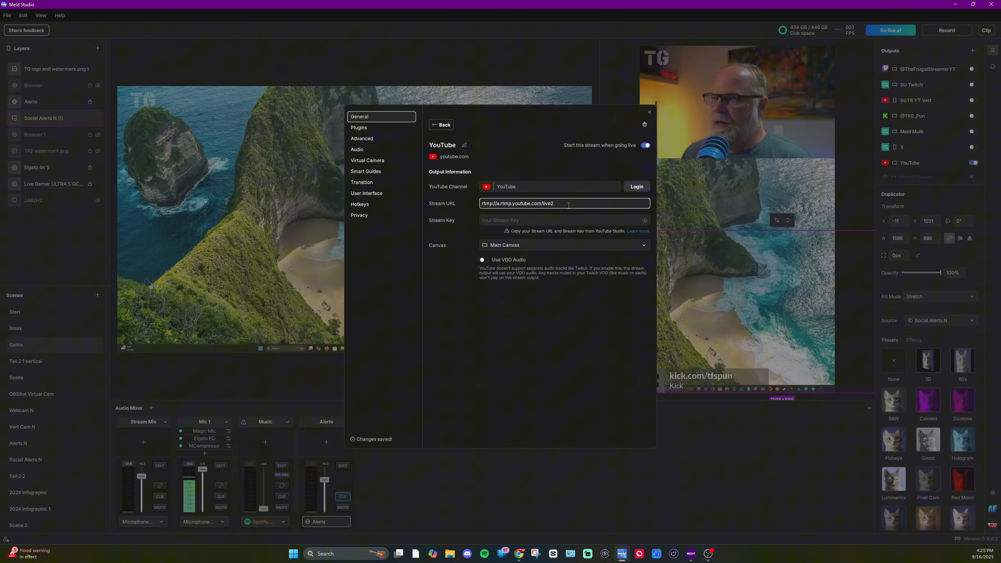
left_click(524, 221)
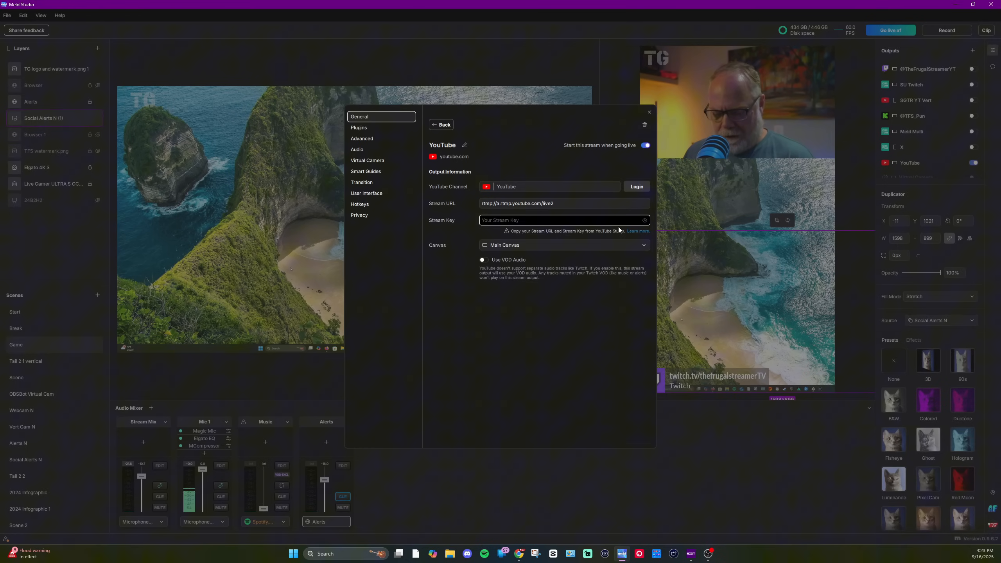
key("ctrl+v")
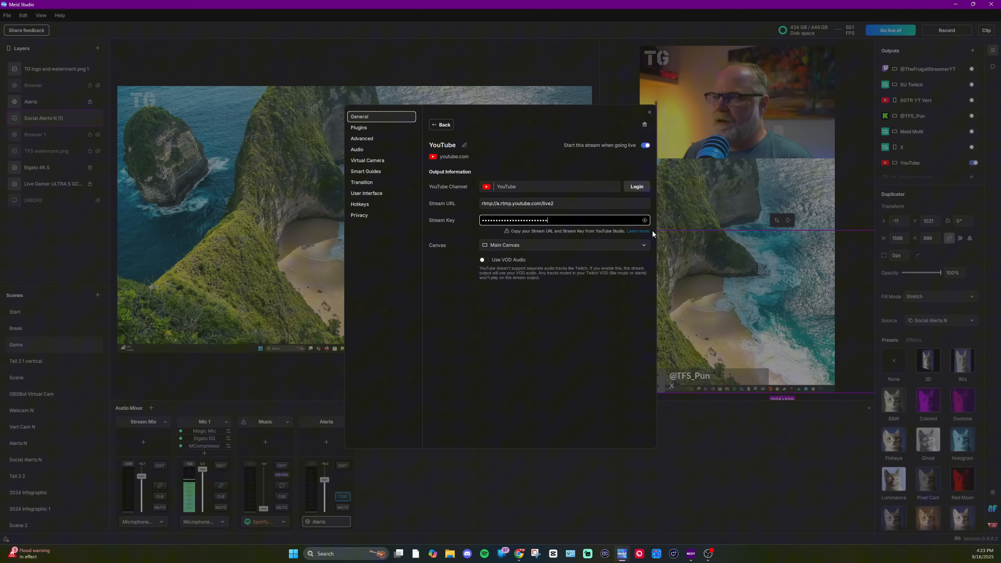
Step: Keep the YouTube output on Main Canvas and close its settings
left_click(584, 245)
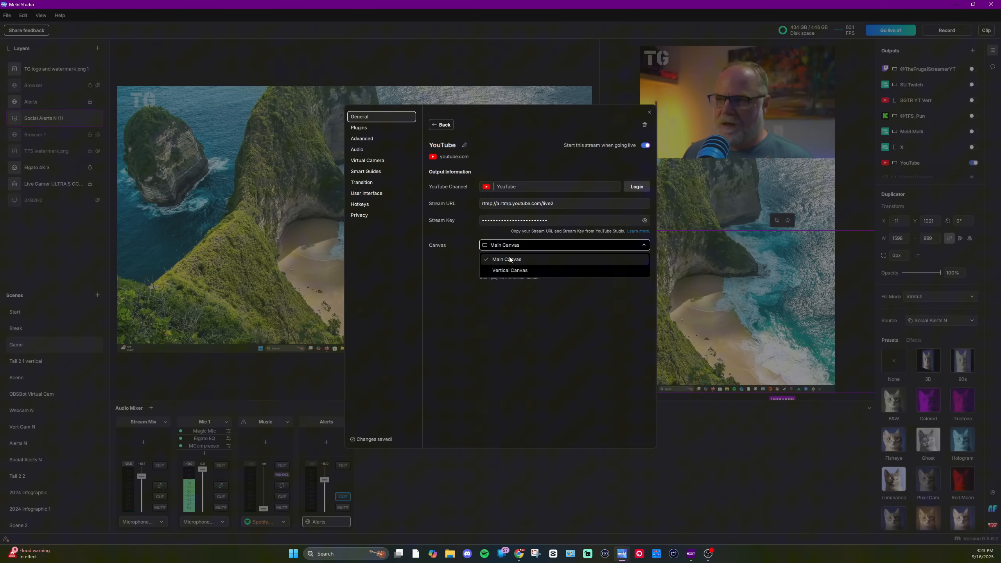
left_click(514, 246)
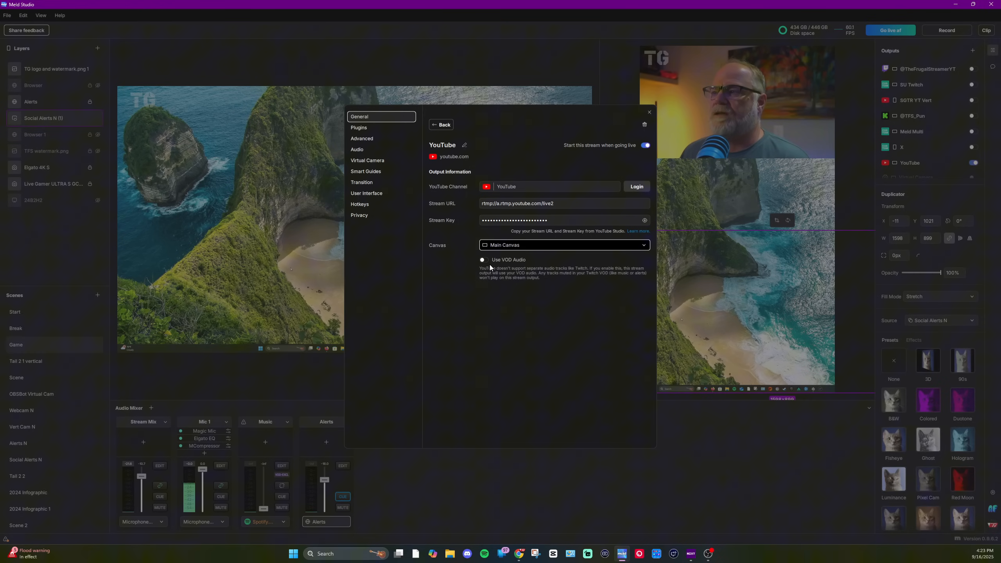
key("Escape")
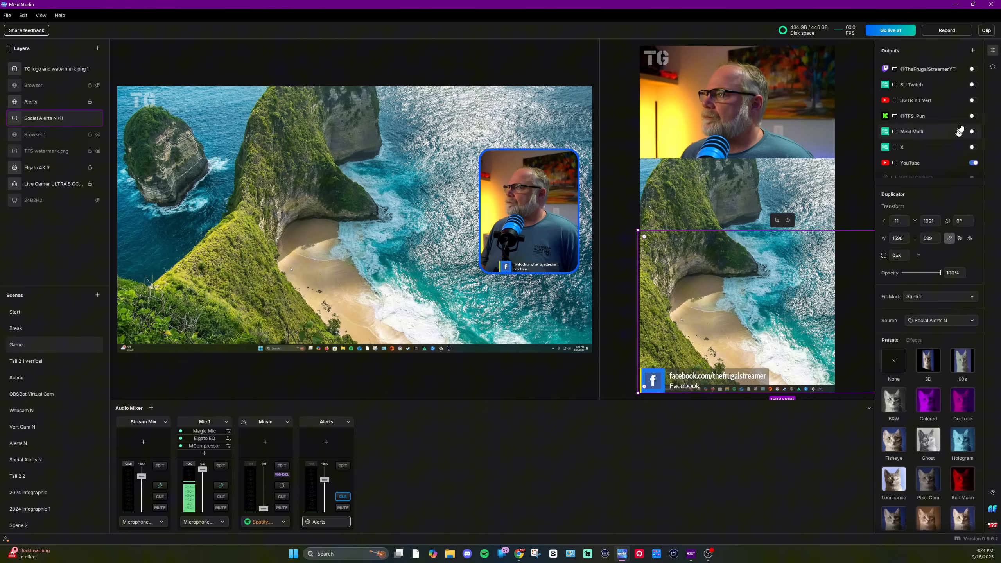
Step: Open the YouTube output's settings and rename it to TG YT Horz
right_click(937, 174)
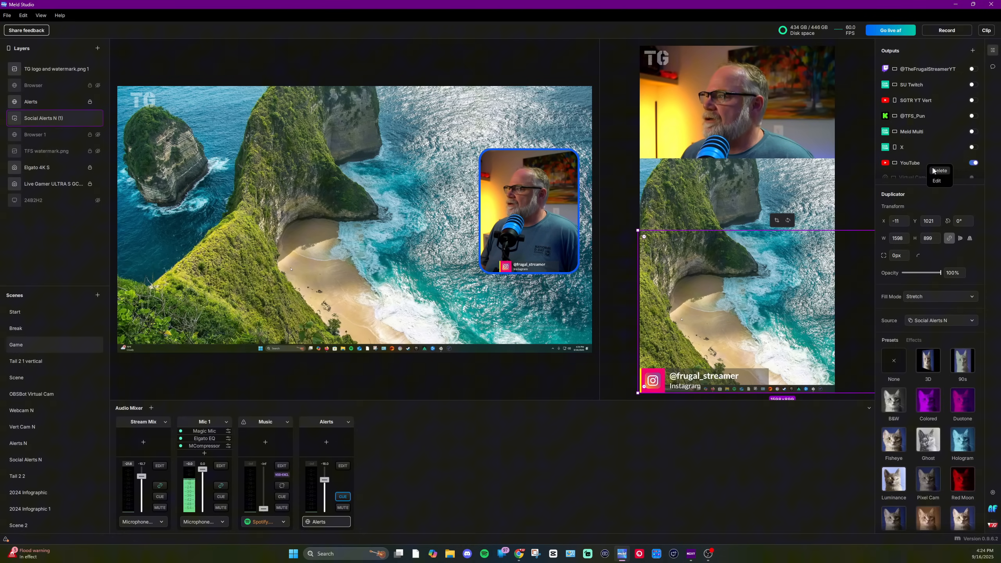
left_click(937, 180)
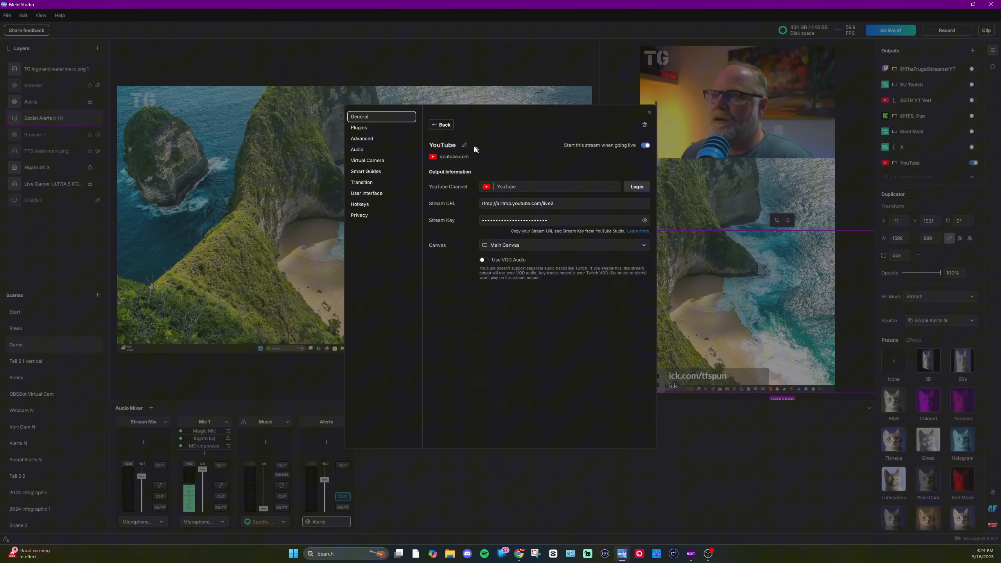
left_click(464, 147)
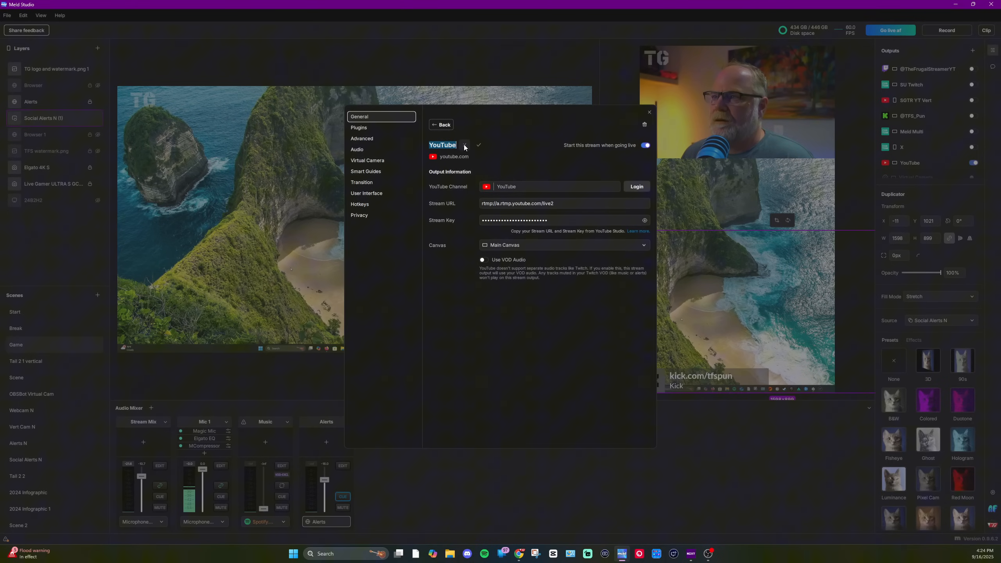
key("BackSpace")
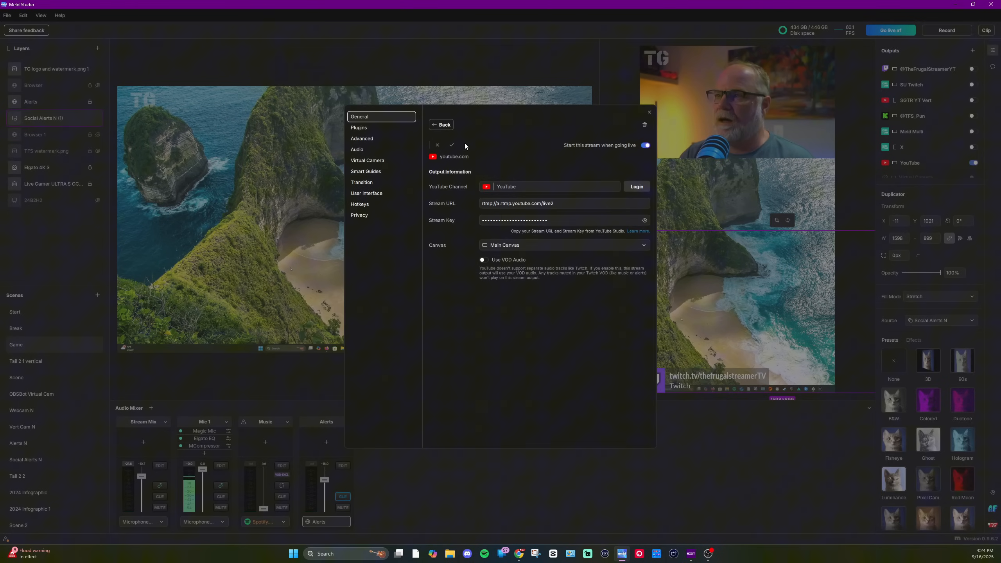
type("TF")
key("BackSpace")
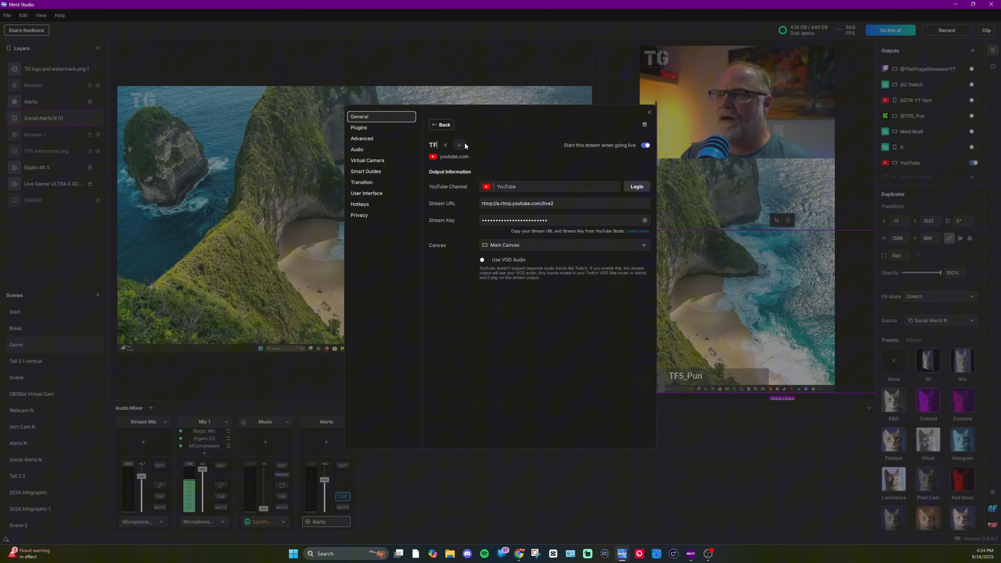
type("G")
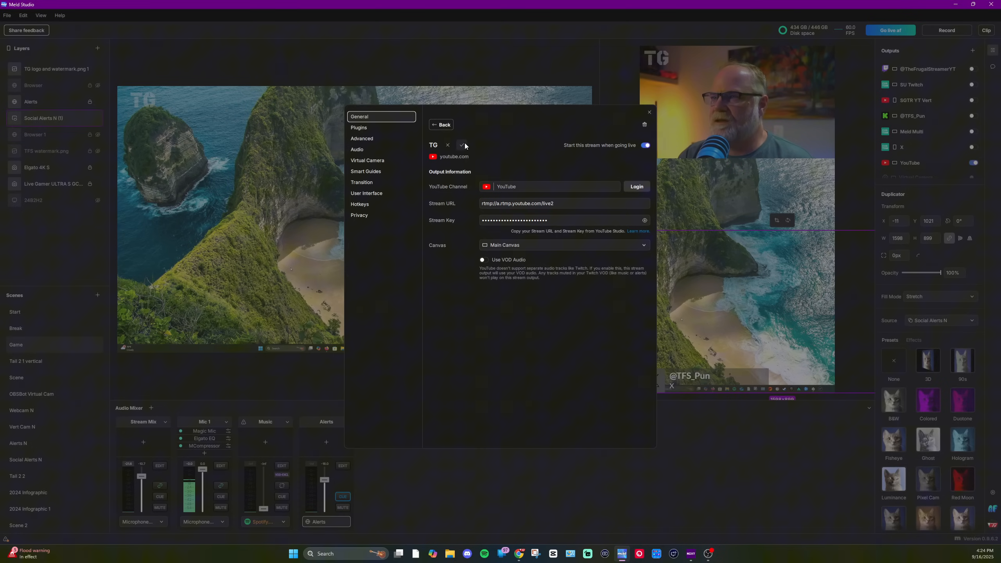
type(" YT ")
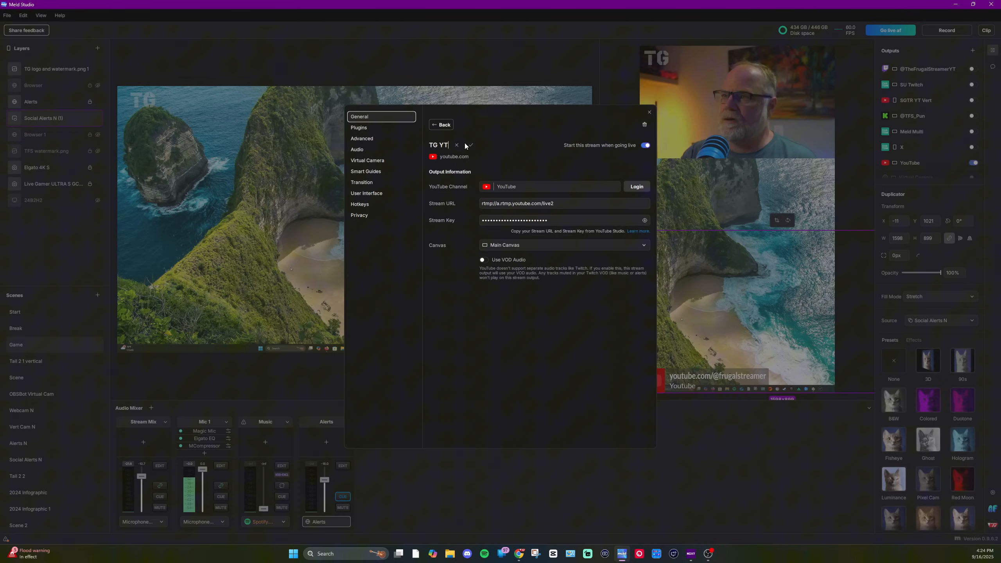
type("Hor")
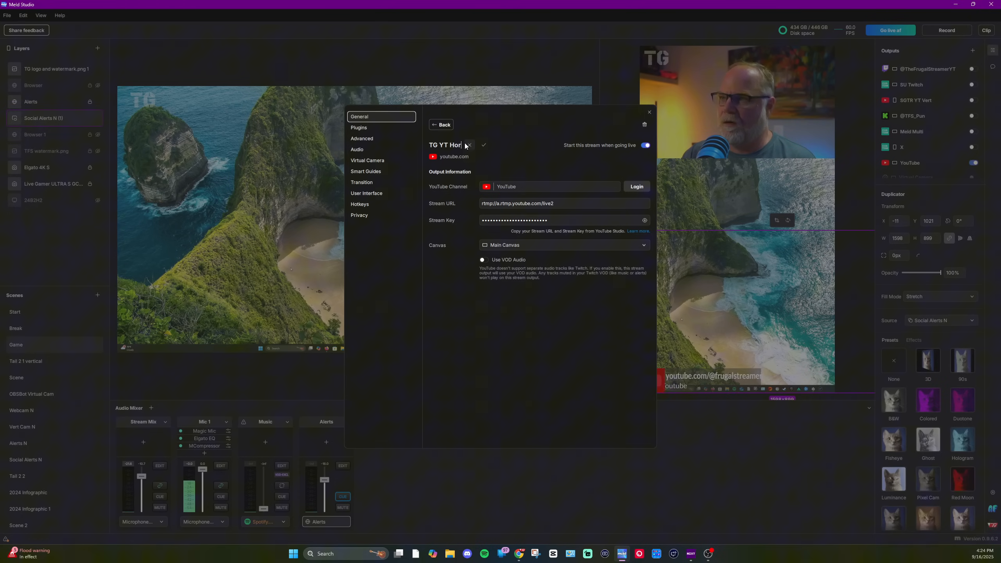
type("z")
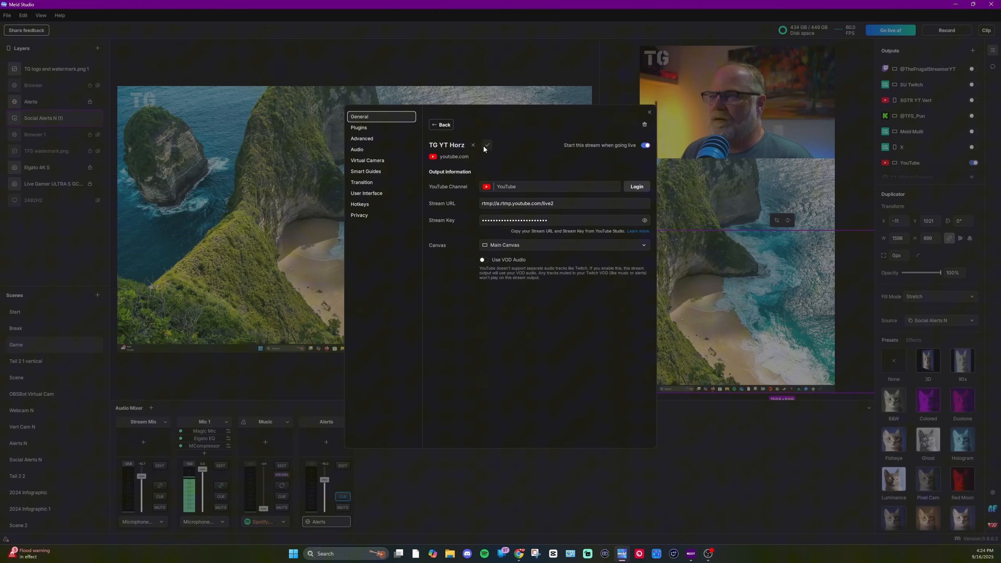
left_click(487, 145)
Step: Copy the Meld Vertical stream key from the Tactical Gramps COD God stream page
left_click(911, 169)
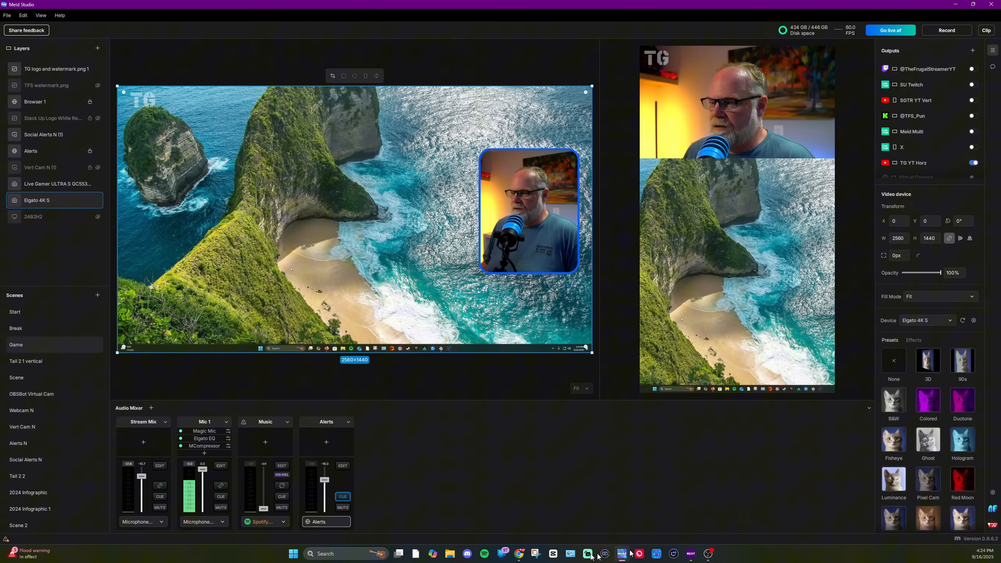
left_click(522, 555)
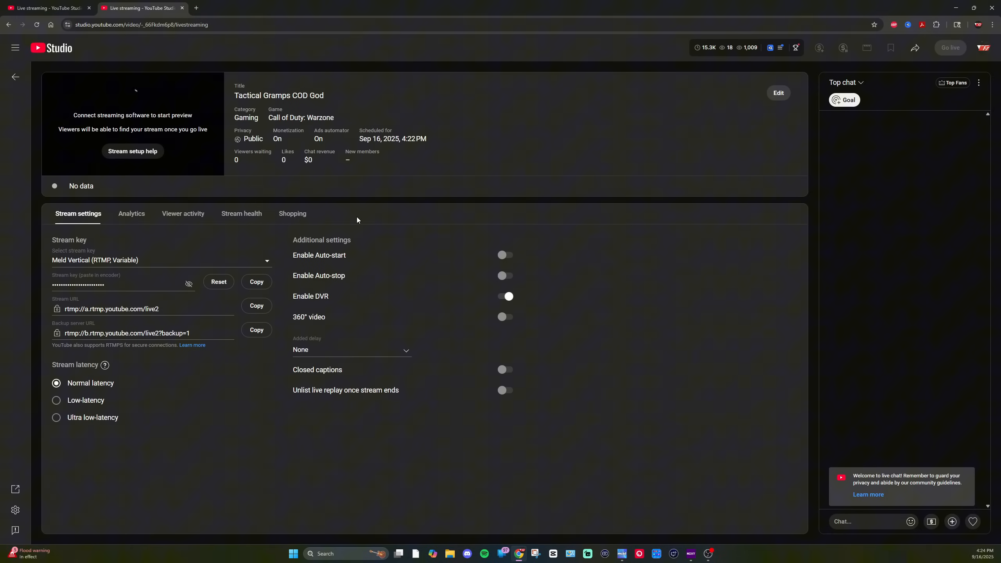
left_click(253, 283)
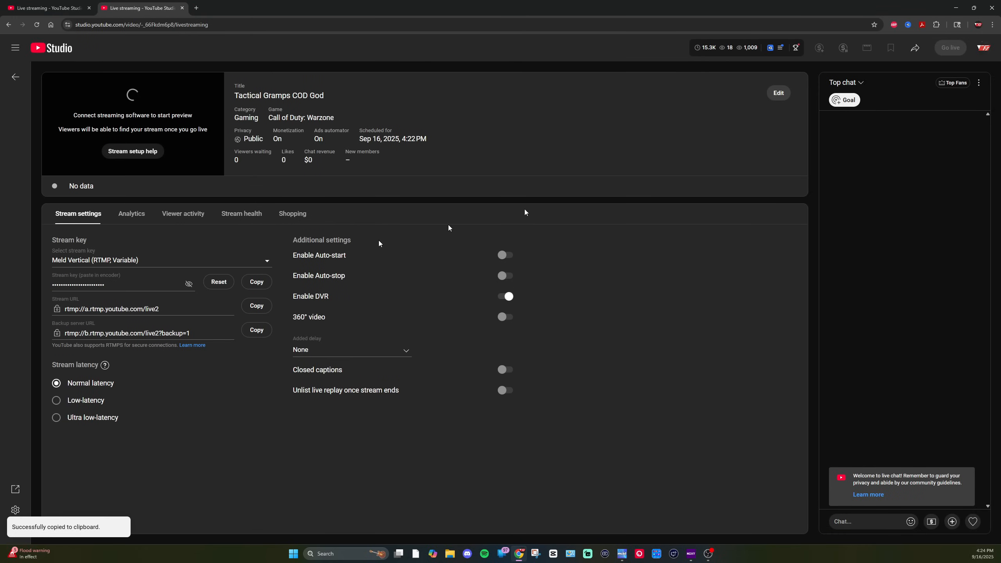
Step: Add another YouTube output in Meld Studio and paste the copied stream key into its Stream Key field
left_click(955, 7)
left_click(972, 50)
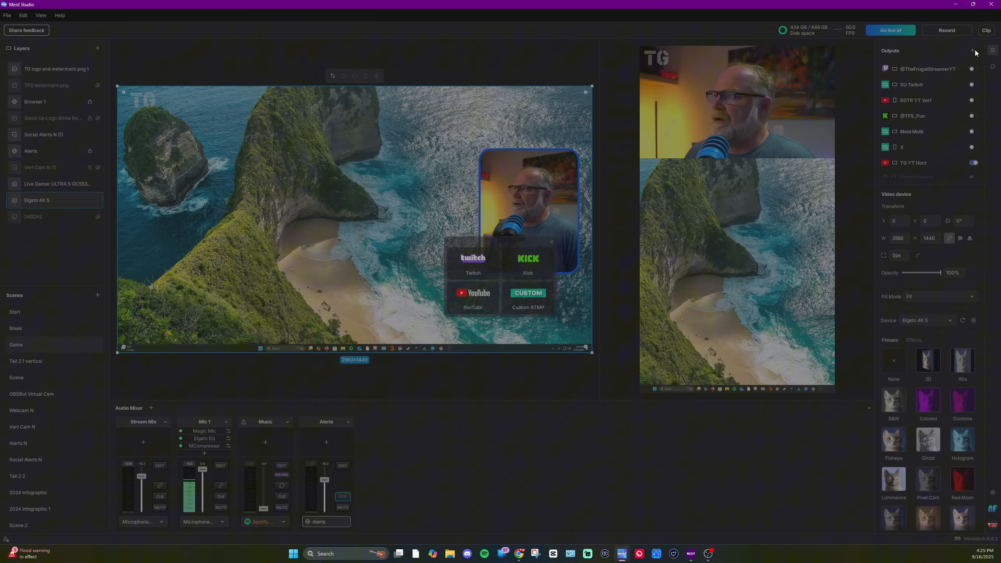
left_click(473, 299)
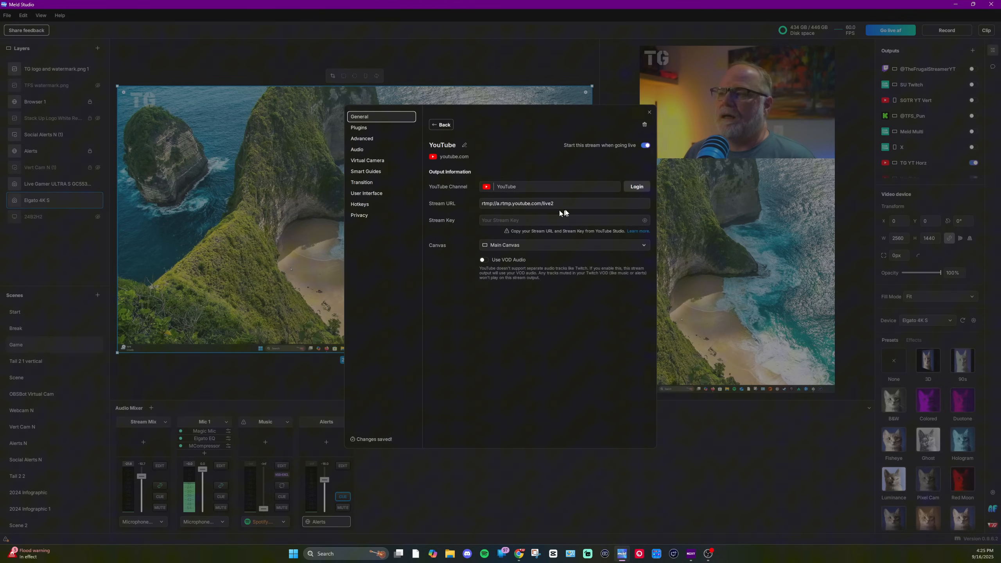
right_click(531, 222)
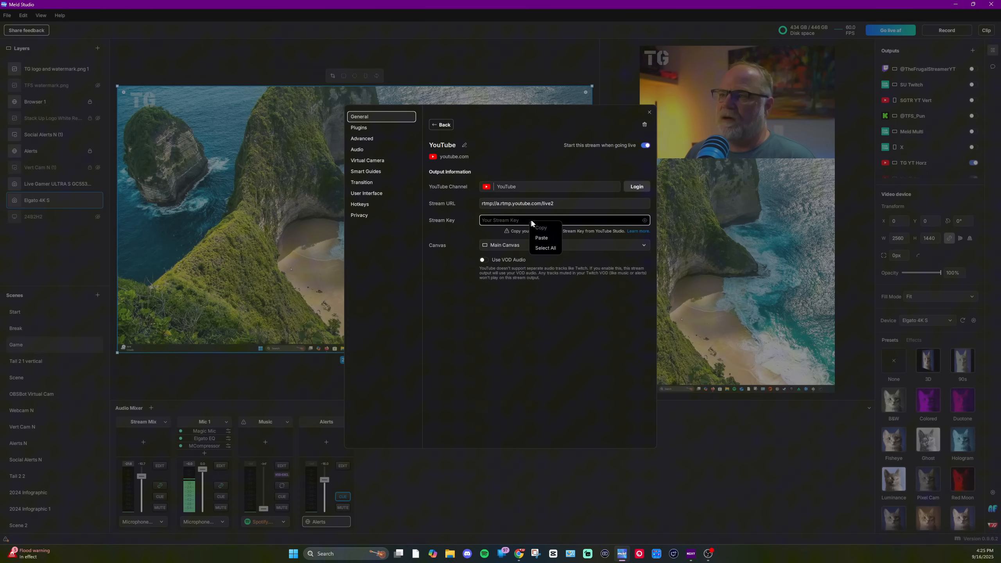
left_click(541, 238)
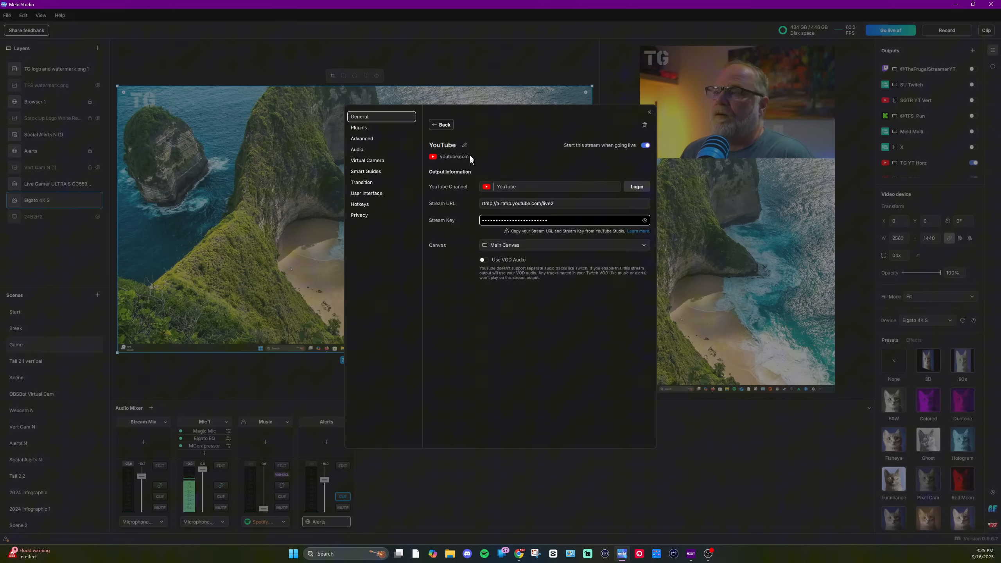
Step: Rename the new YouTube output to TG YT Vert
left_click(464, 144)
key("BackSpace")
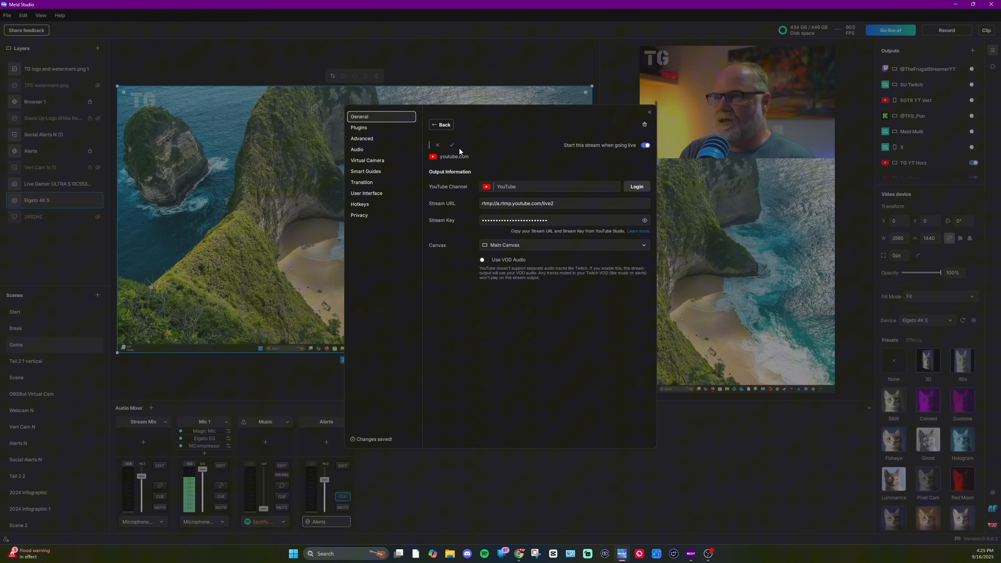
type("TF")
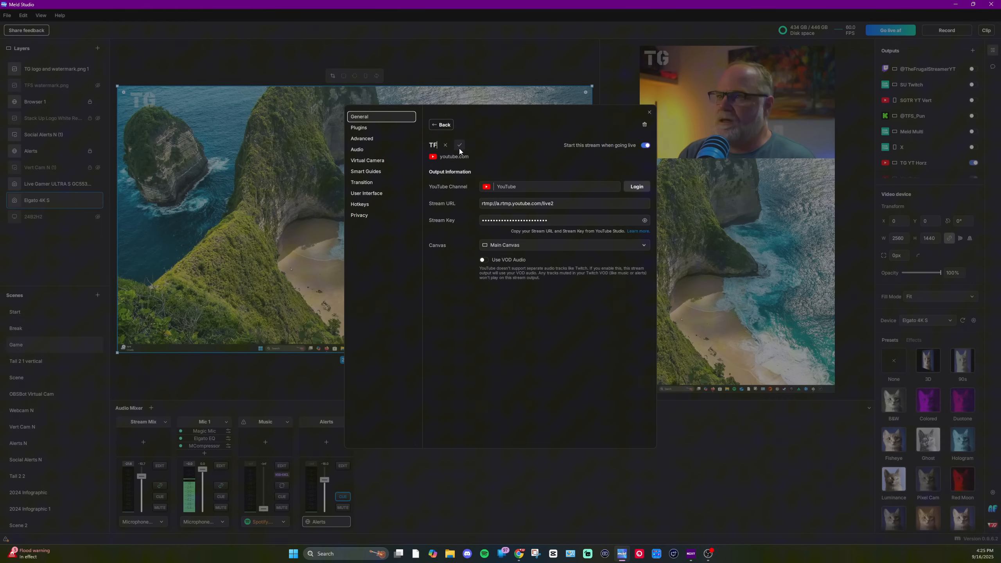
type(" YT ")
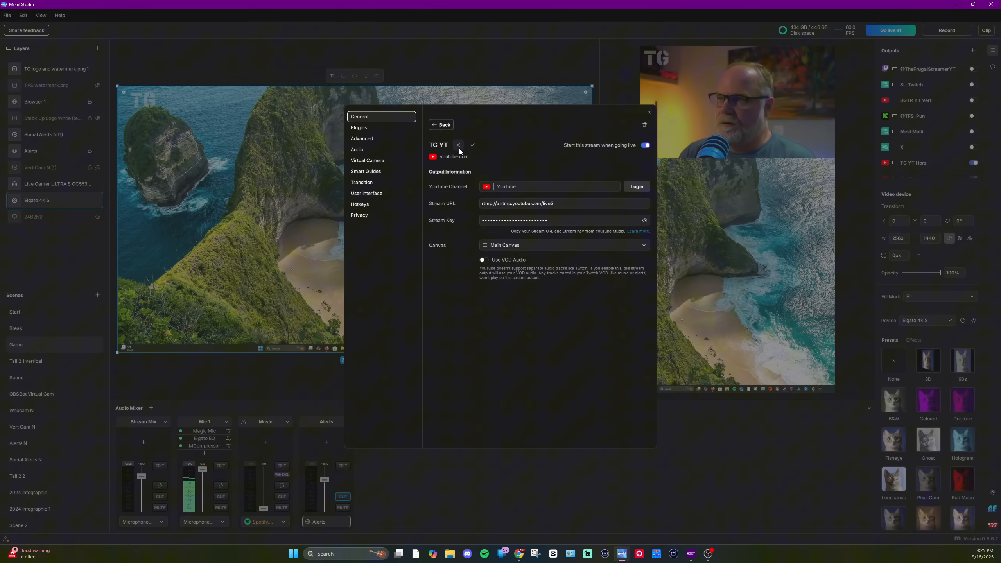
type("Vert")
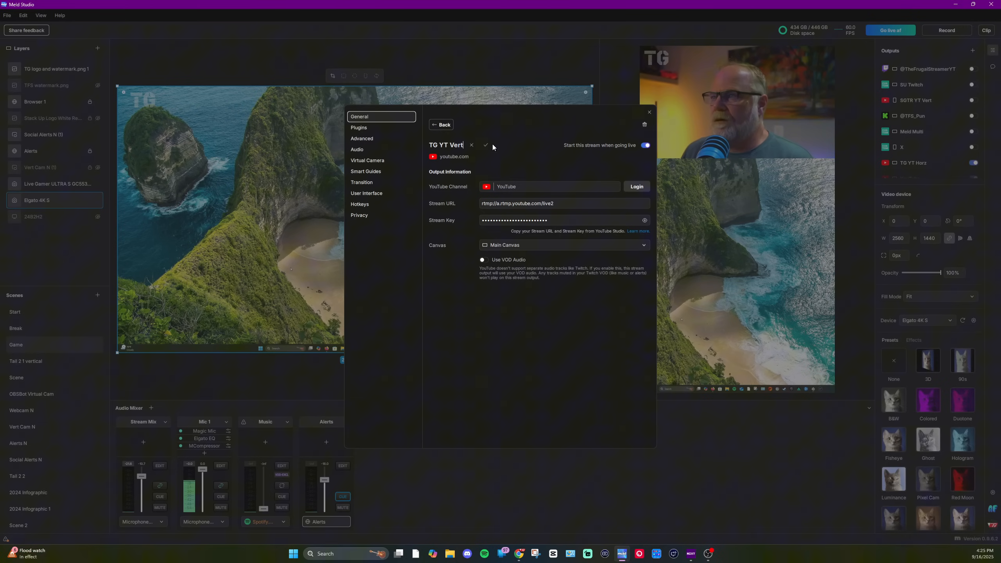
left_click(486, 146)
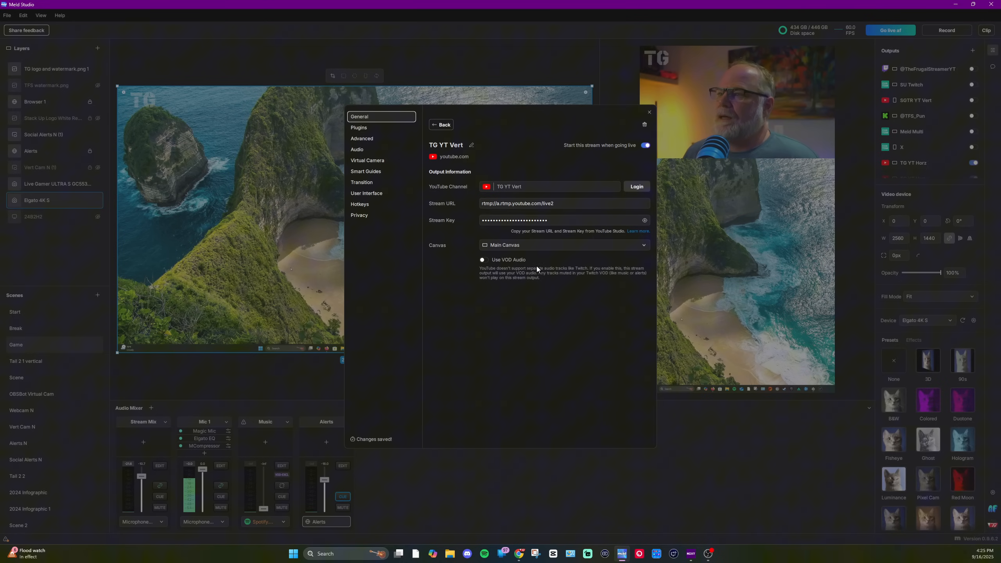
Step: Assign the TG YT Vert output to the Vertical Canvas and close its settings
left_click(548, 246)
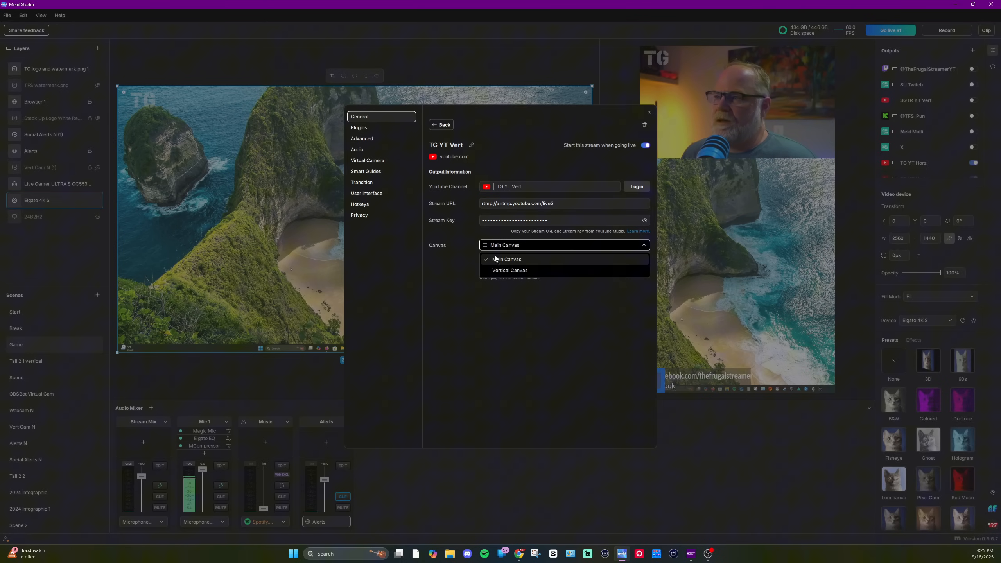
left_click(504, 271)
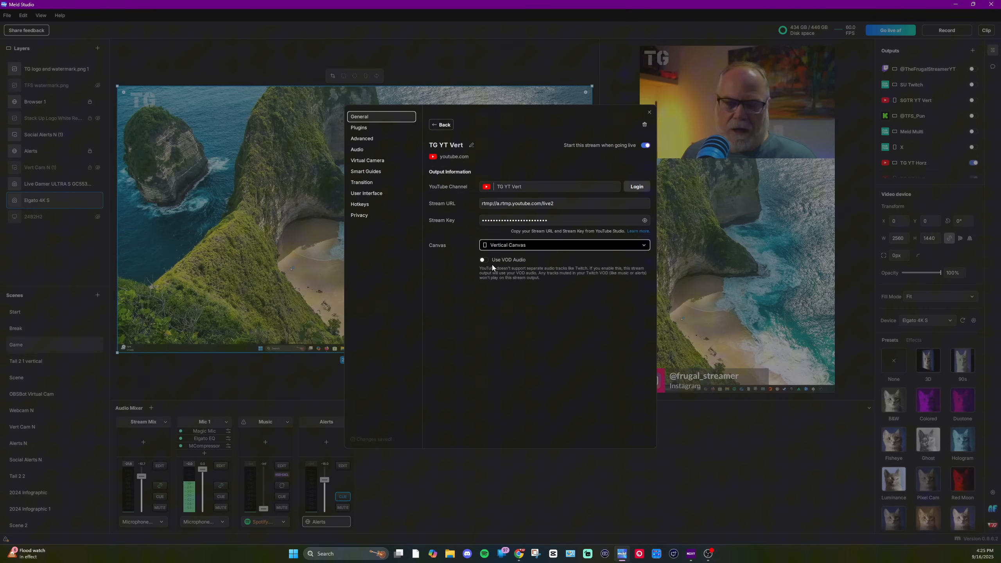
left_click(649, 113)
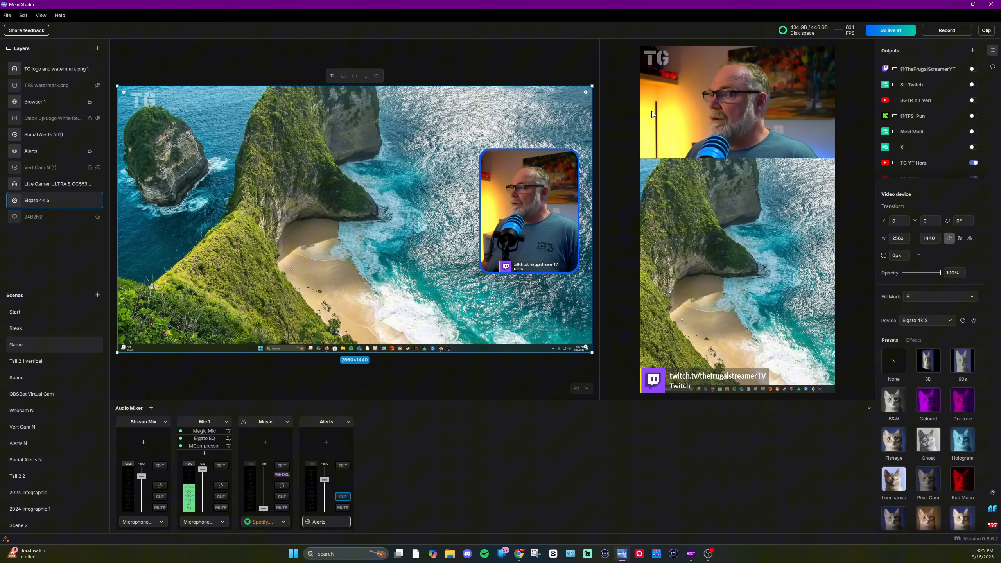
scroll(914, 149, "down", 1)
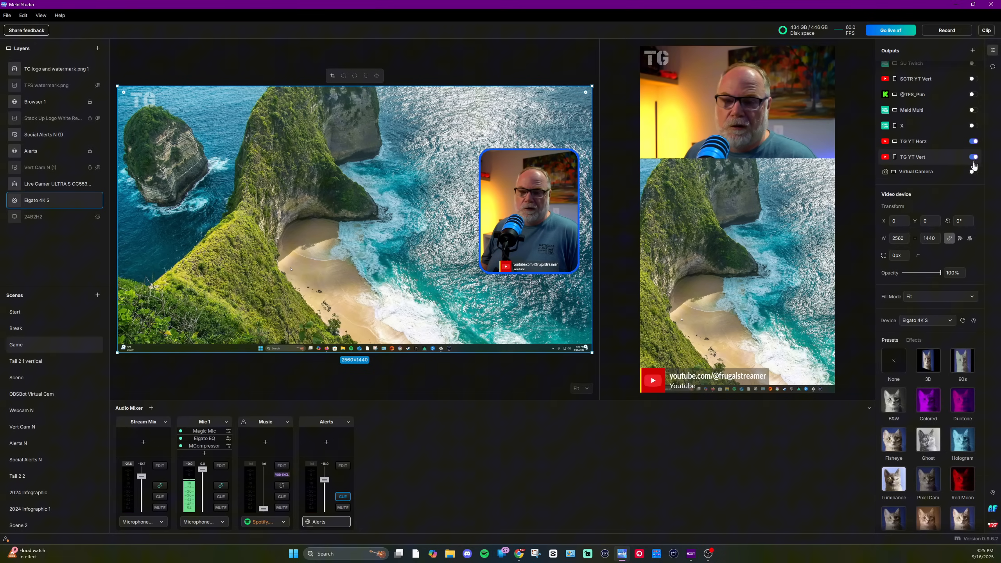
scroll(972, 157, "up", 1)
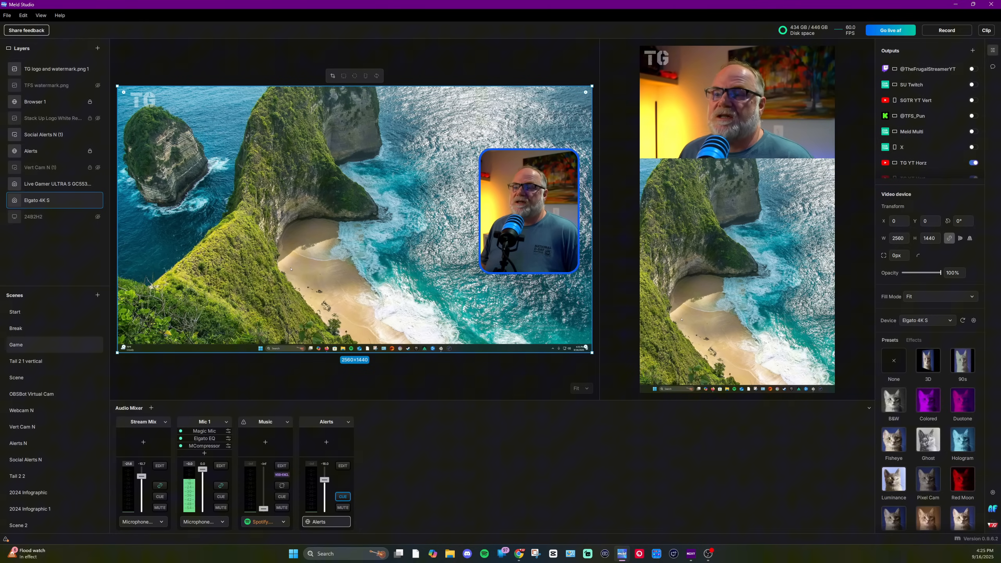
Step: Compare the stream keys selected on the two YouTube Studio stream tabs
left_click(519, 553)
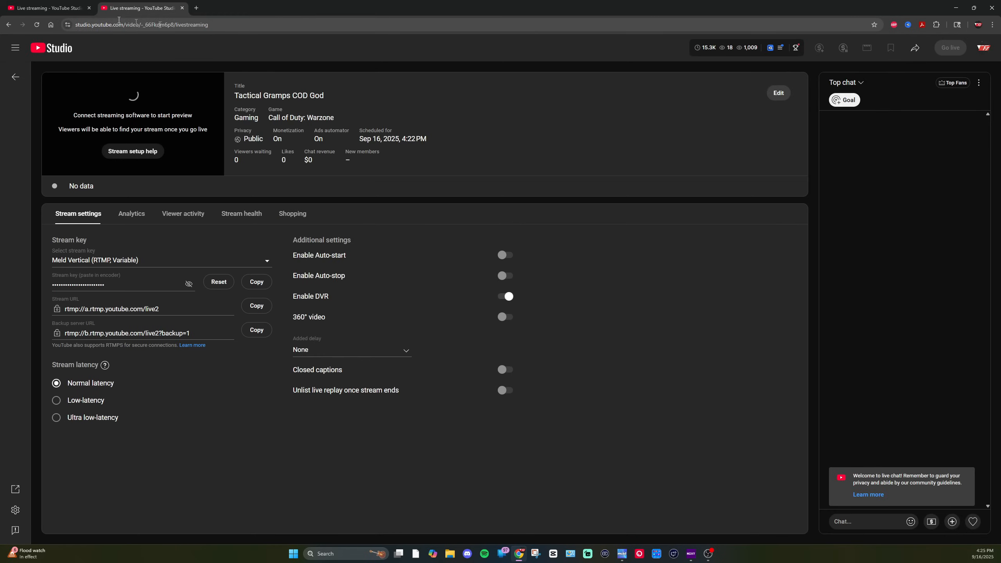
left_click(61, 9)
left_click(109, 7)
left_click(48, 8)
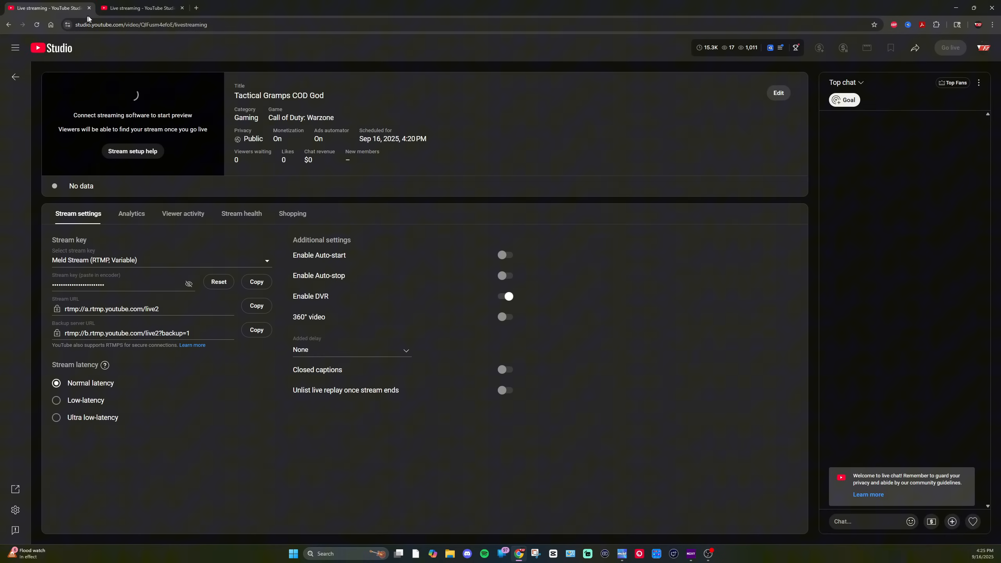
left_click(136, 9)
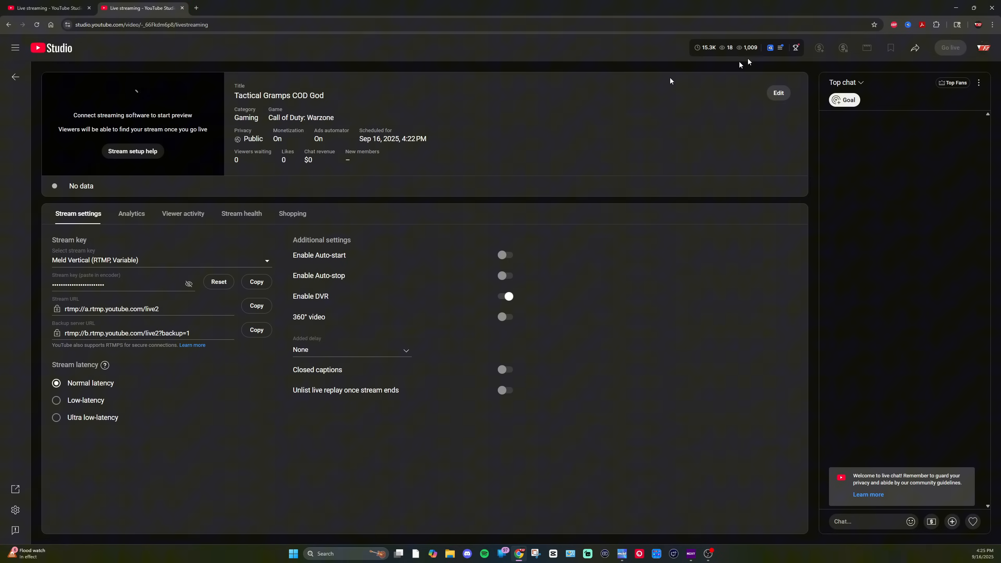
Step: Go live on all enabled outputs in Meld Studio and return to the YouTube Studio stream page
left_click(958, 15)
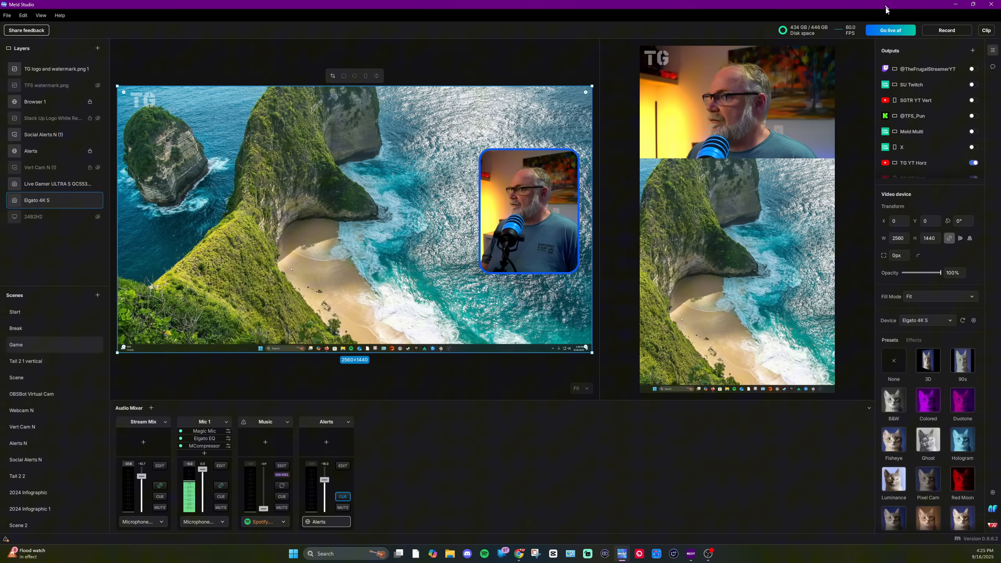
left_click(898, 34)
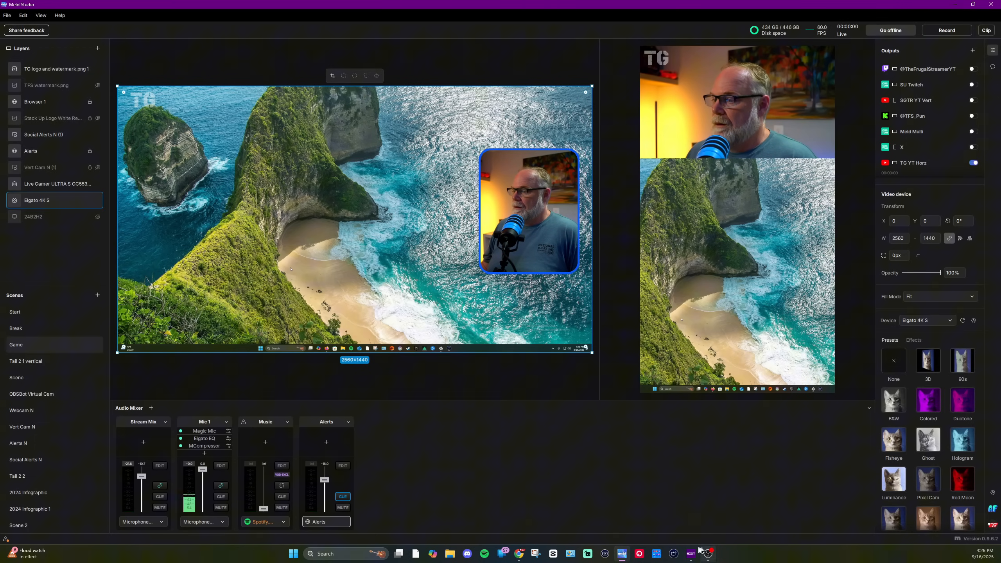
left_click(518, 553)
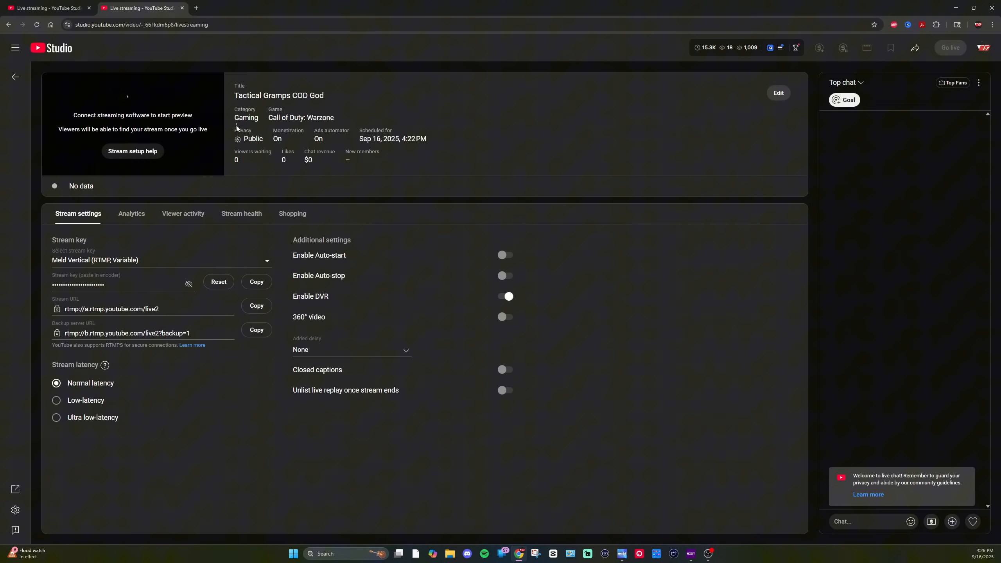
Step: Compare the previews on both YouTube Studio stream tabs and go live on the Meld Vertical broadcast
left_click(46, 8)
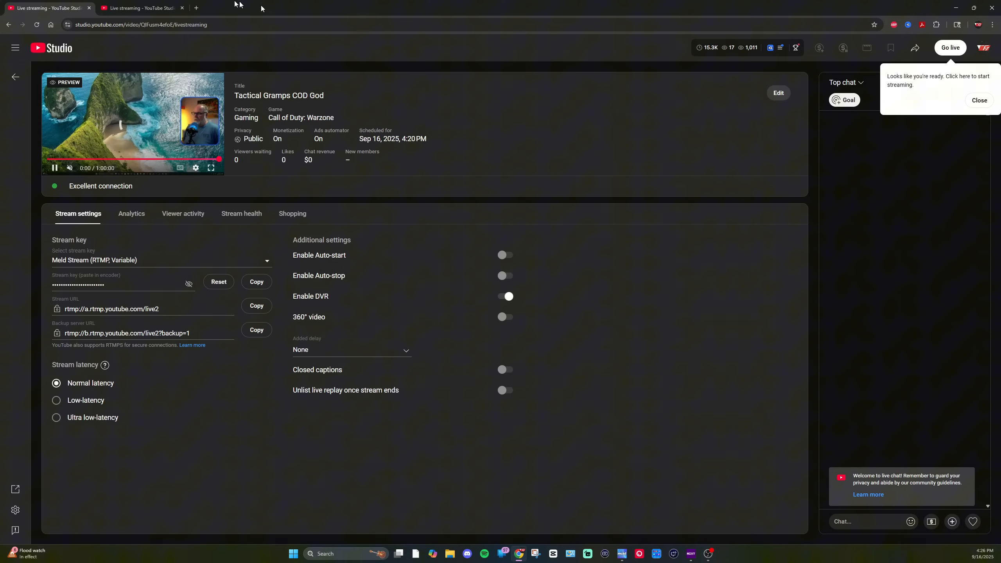
left_click(147, 11)
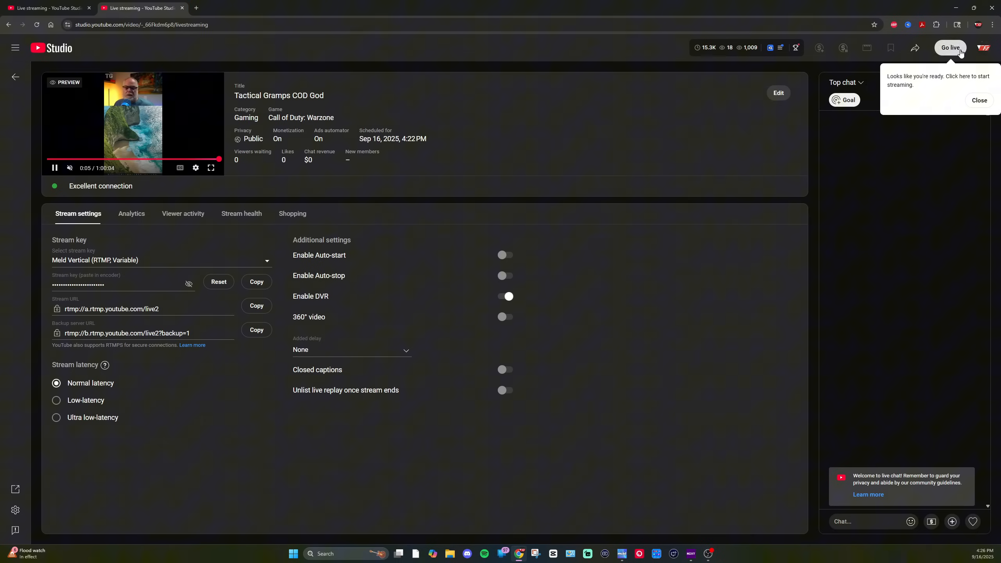
left_click(952, 48)
Step: Go live on the Meld Stream horizontal broadcast in the other YouTube Studio tab
left_click(47, 8)
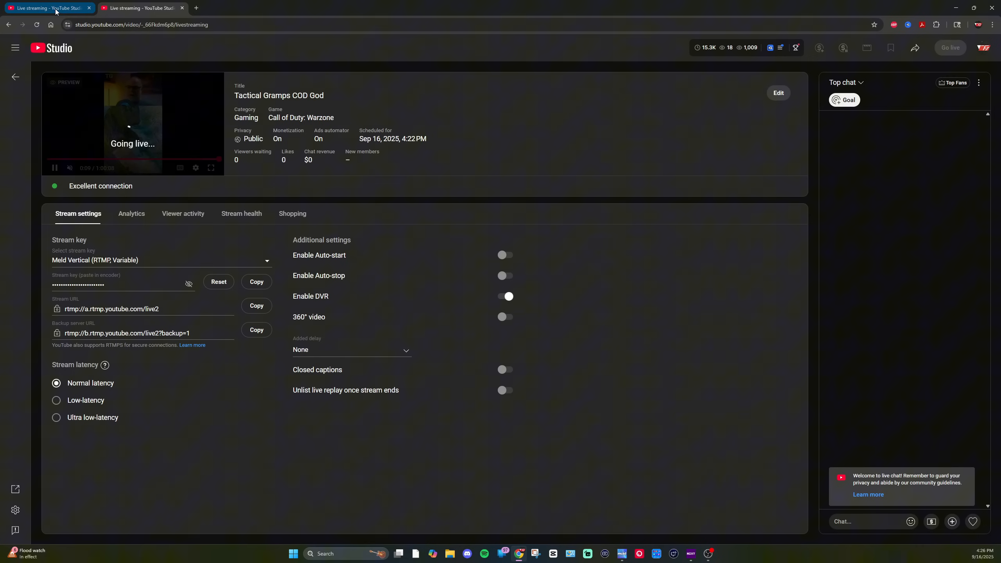
left_click(947, 50)
left_click(948, 50)
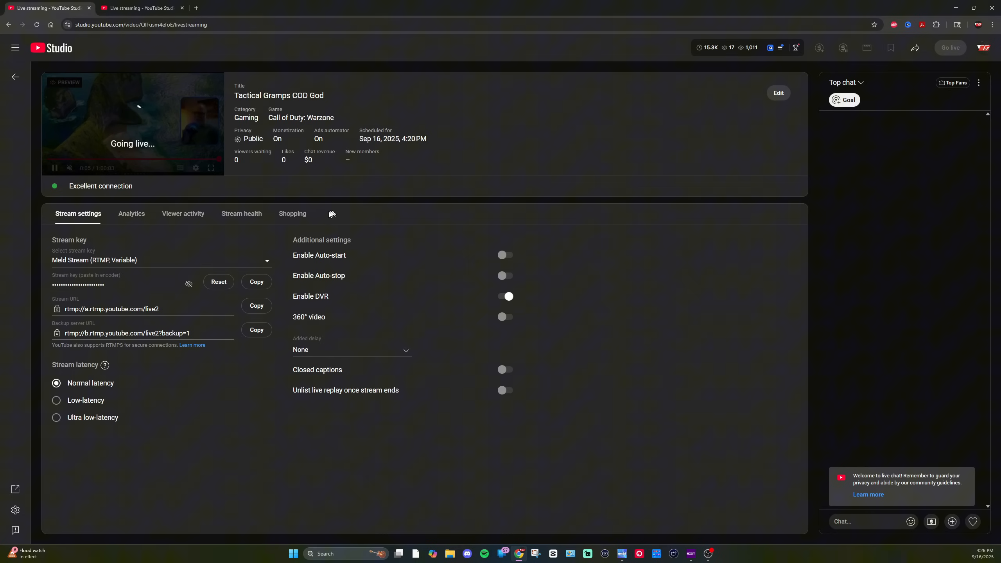
Step: Check the live status of both broadcasts by switching between the two YouTube Studio tabs
left_click(136, 9)
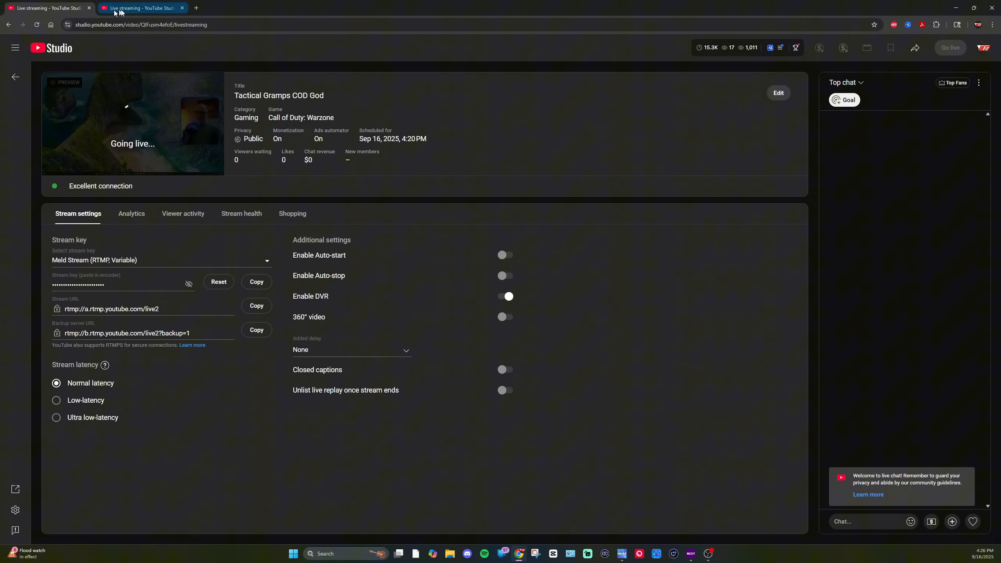
left_click(65, 11)
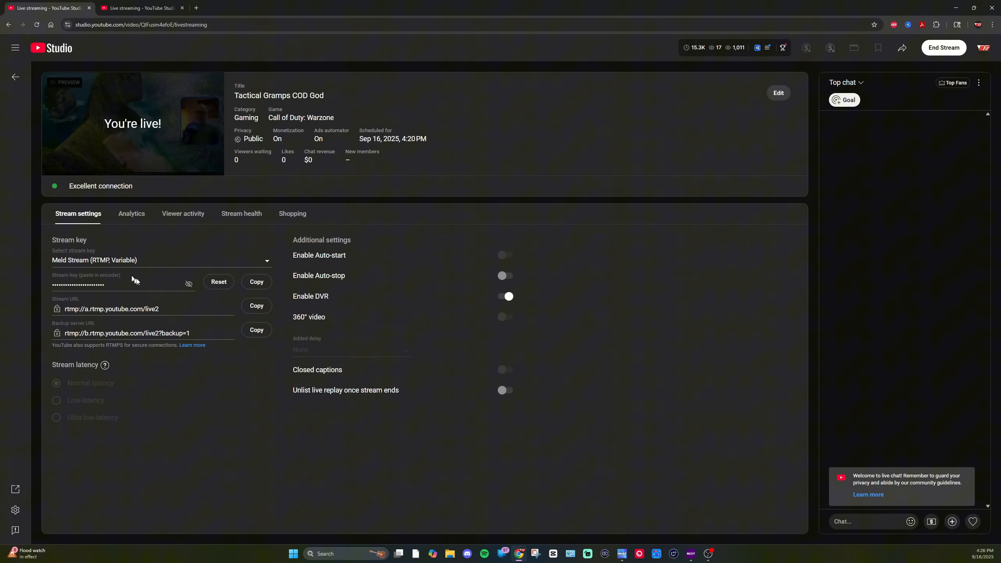
left_click(128, 8)
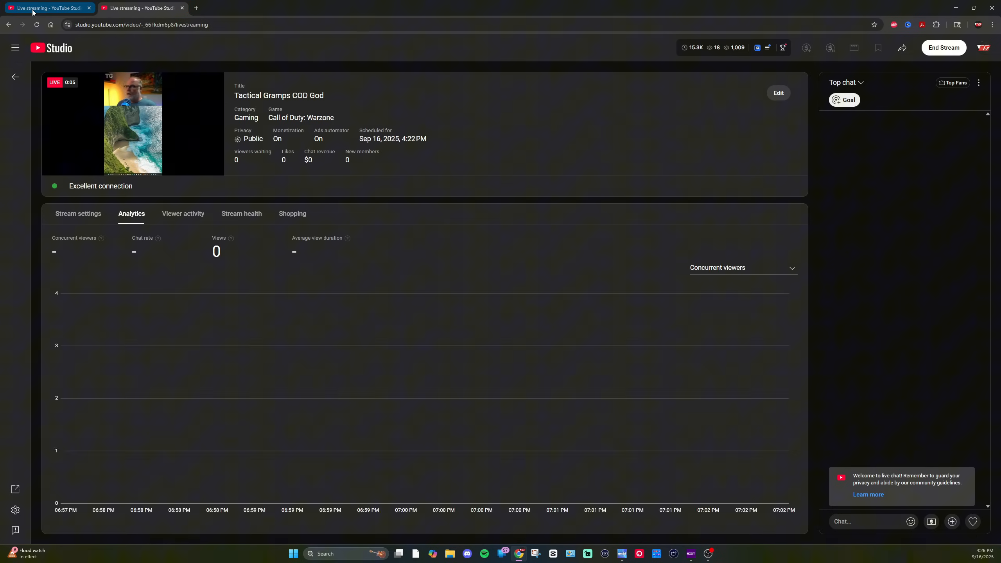